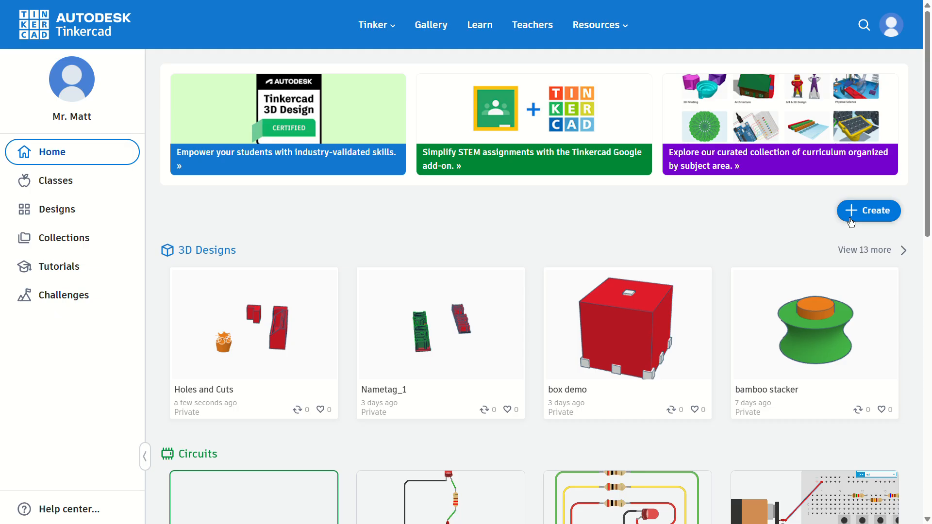
# Step: Create a new 3D design and name it Align Tool
pyautogui.click(886, 222)
pyautogui.click(829, 242)
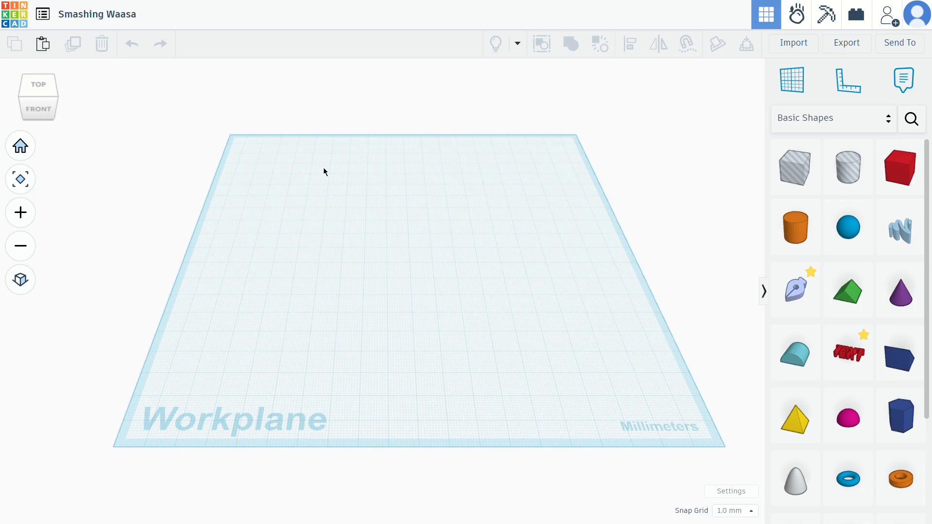
pyautogui.click(136, 16)
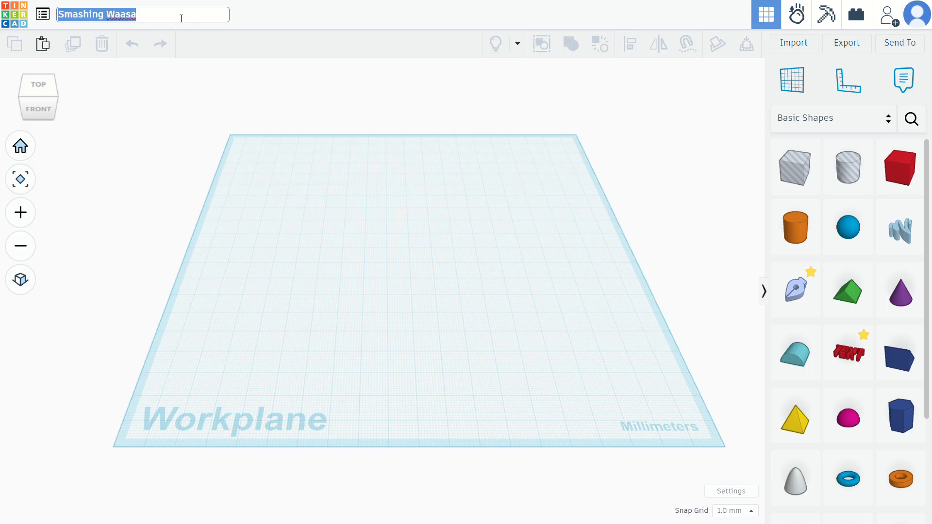
pyautogui.write('Align Tool')
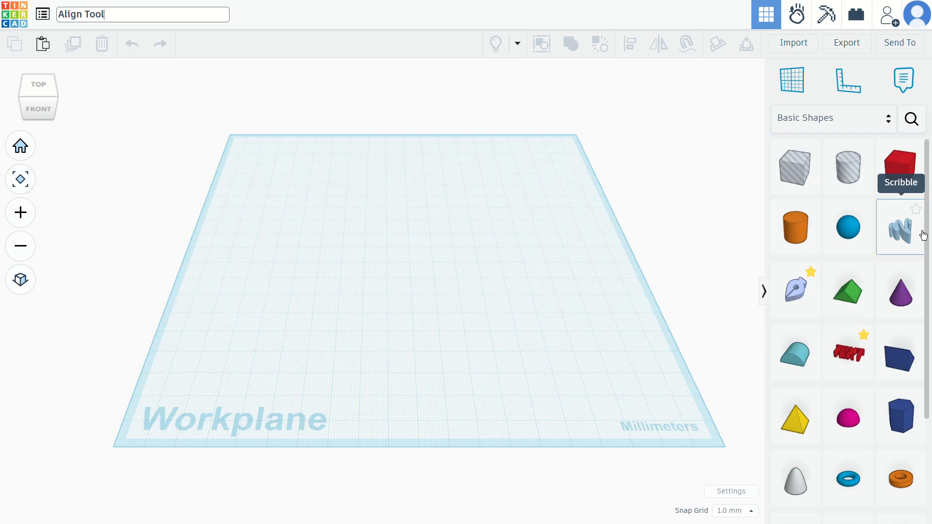
pyautogui.click(628, 200)
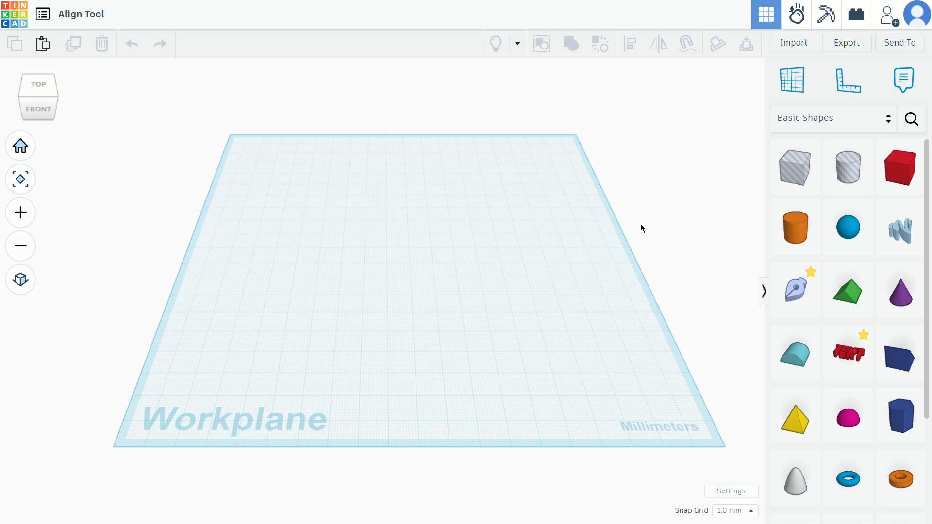
# Step: Place a solid red box in the upper-left area of the workplane
pyautogui.moveTo(906, 178); pyautogui.dragTo(317, 243)
pyautogui.click(911, 170)
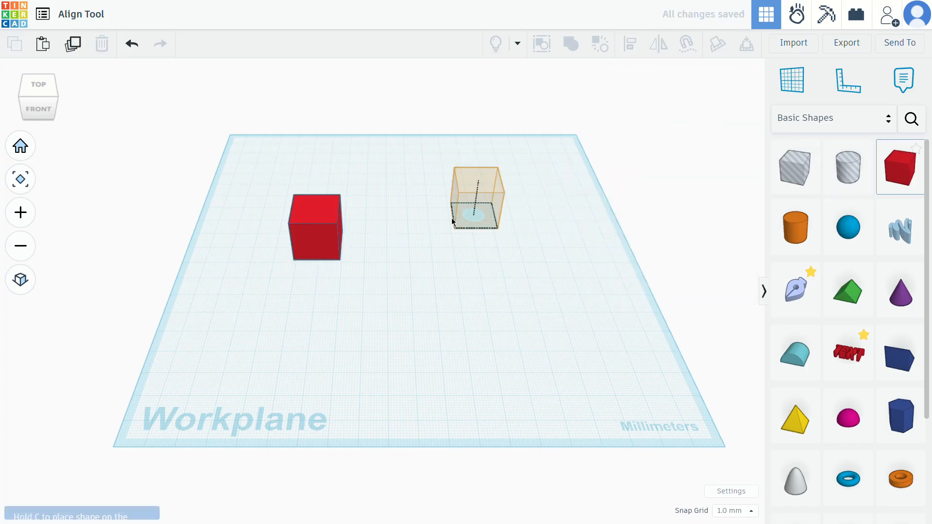
pyautogui.click(367, 241)
pyautogui.moveTo(364, 238); pyautogui.dragTo(404, 245)
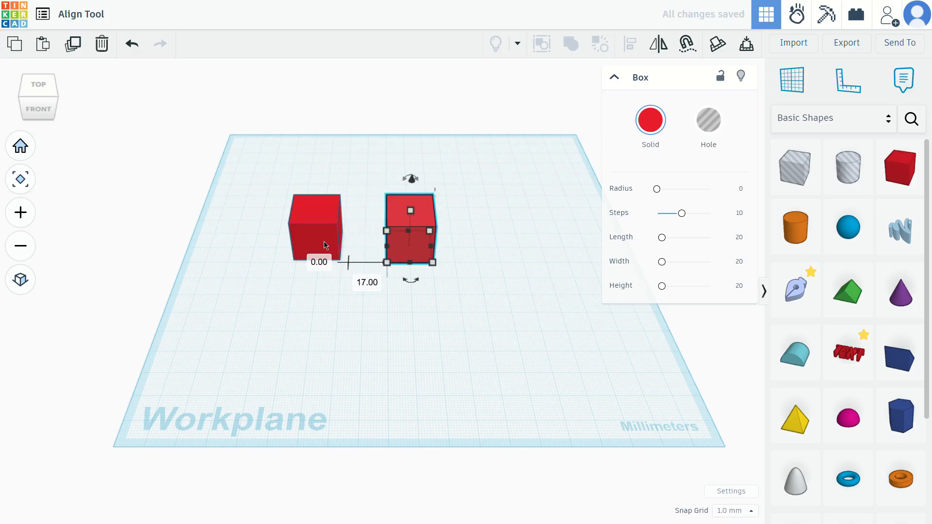
pyautogui.moveTo(318, 236); pyautogui.dragTo(339, 259)
pyautogui.moveTo(424, 243); pyautogui.dragTo(420, 268)
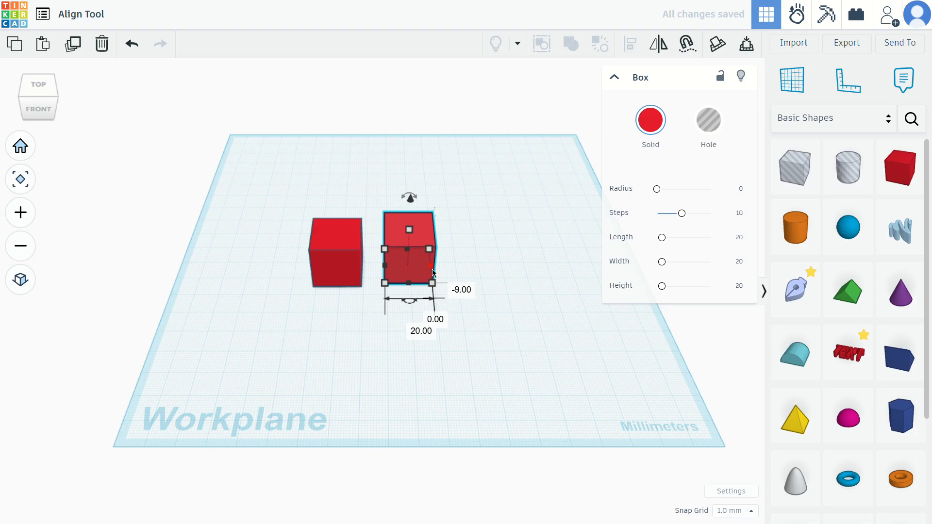
pyautogui.press('Delete')
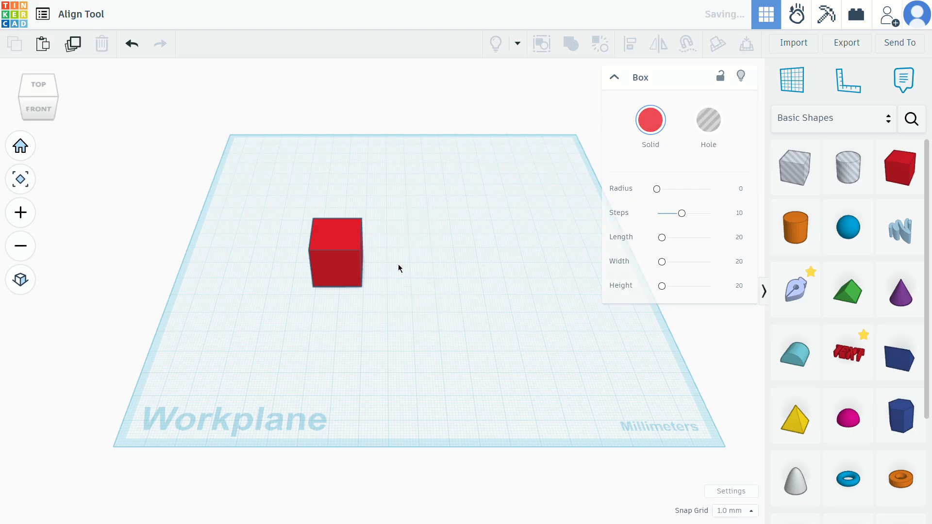
# Step: Place a green roof shape near the red box and move it clear of the box's right side
pyautogui.moveTo(848, 291); pyautogui.dragTo(371, 262)
pyautogui.scroll(4, 503, 331)
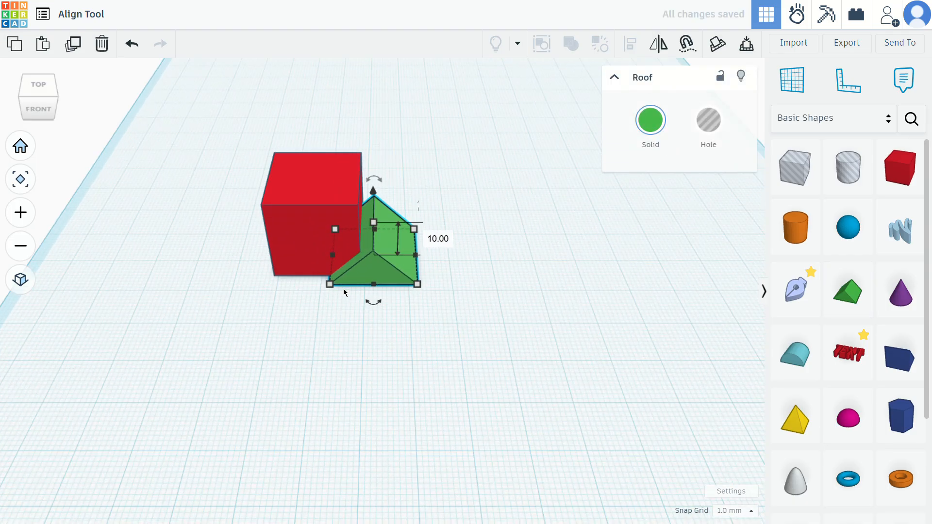
pyautogui.moveTo(503, 331); pyautogui.dragTo(556, 345, button='right')
pyautogui.moveTo(407, 271); pyautogui.dragTo(493, 229)
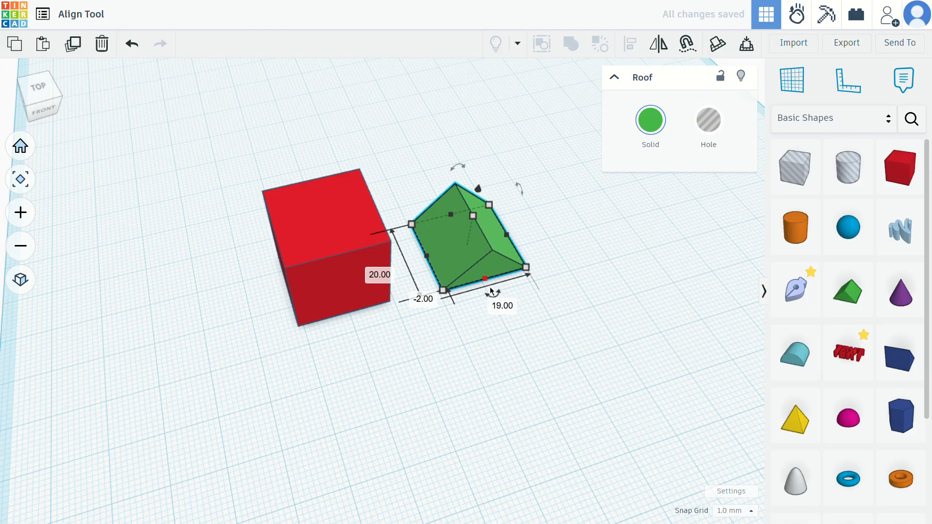
# Step: Compare the base dimensions of the red box and the green roof
pyautogui.click(330, 299)
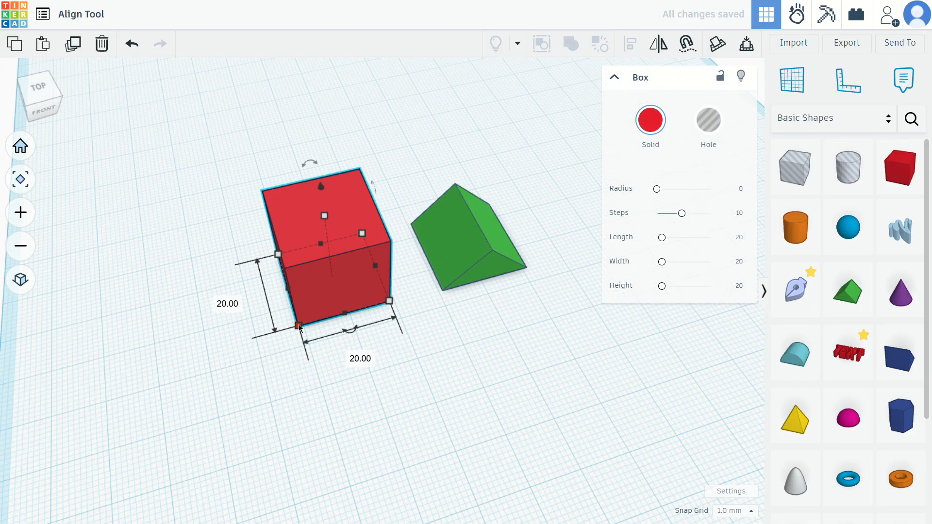
pyautogui.click(490, 264)
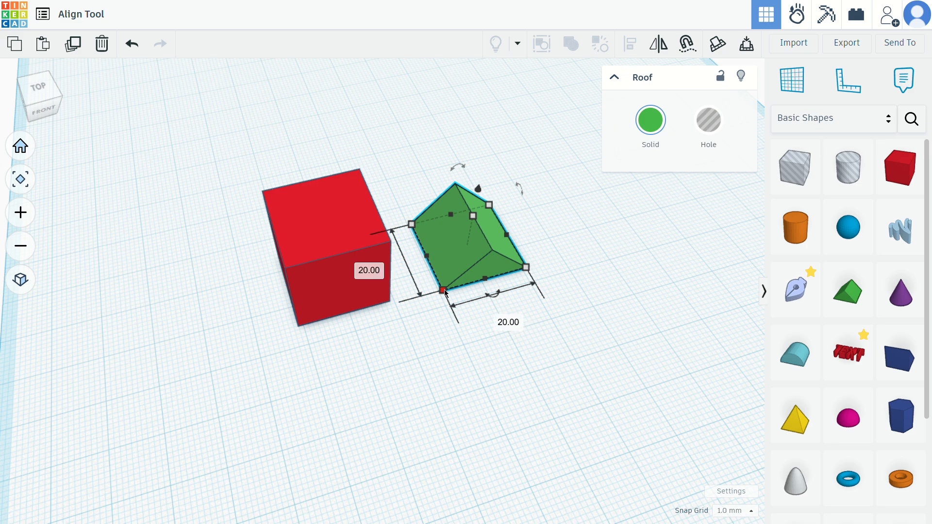
pyautogui.moveTo(524, 335); pyautogui.dragTo(570, 264, button='right')
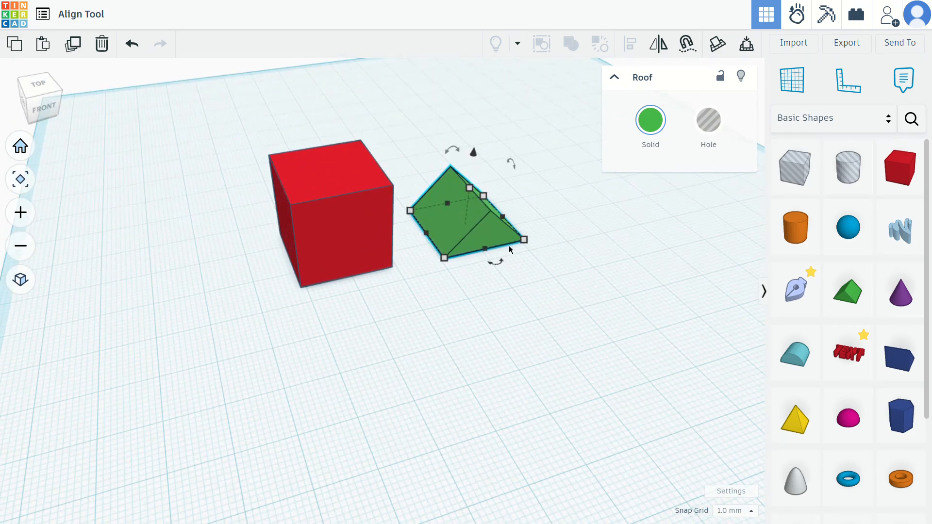
# Step: Shift the red box slightly toward the green roof, and raise the roof and seat it on top of the box by eye
pyautogui.click(326, 264)
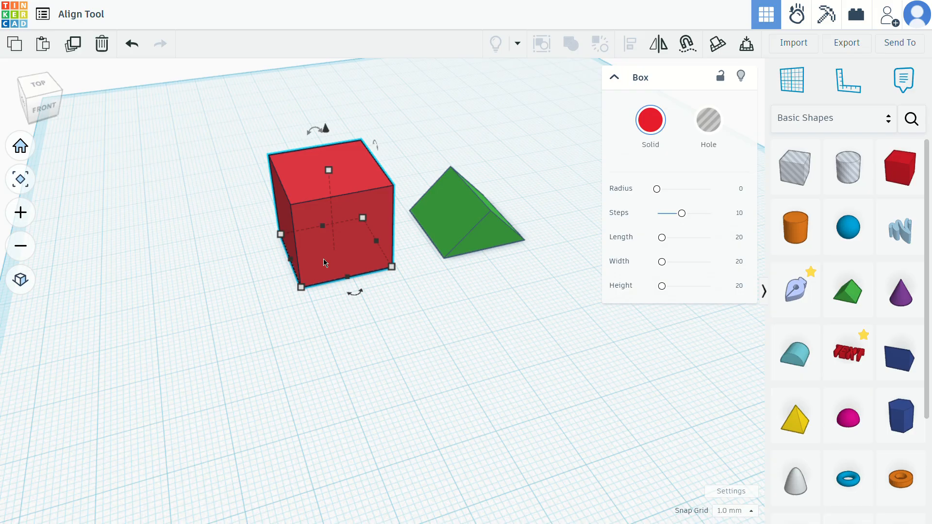
pyautogui.moveTo(325, 263); pyautogui.dragTo(348, 280)
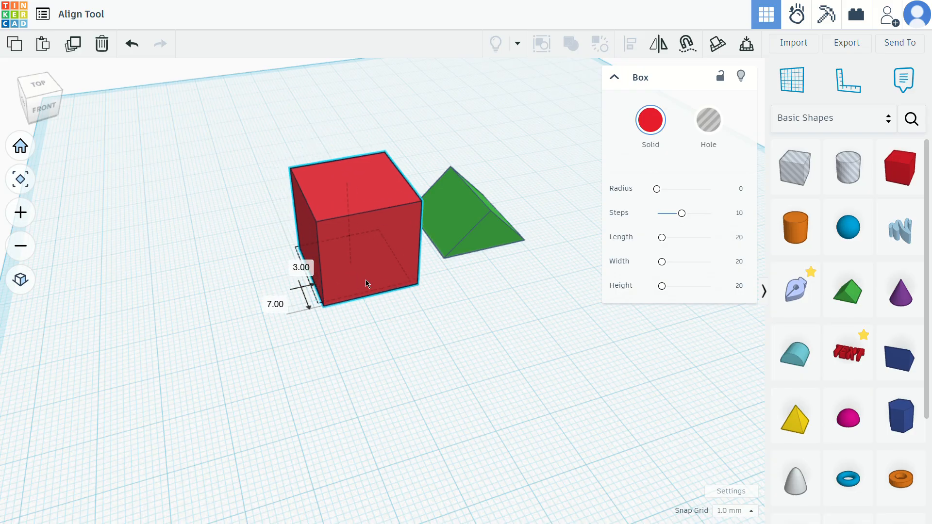
pyautogui.click(454, 222)
pyautogui.moveTo(473, 152); pyautogui.dragTo(487, 81)
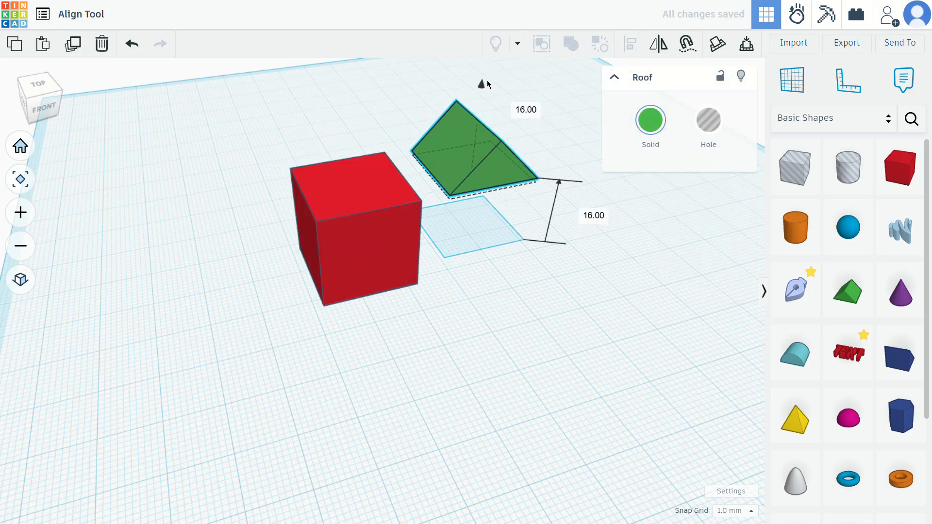
pyautogui.moveTo(461, 140); pyautogui.dragTo(334, 197)
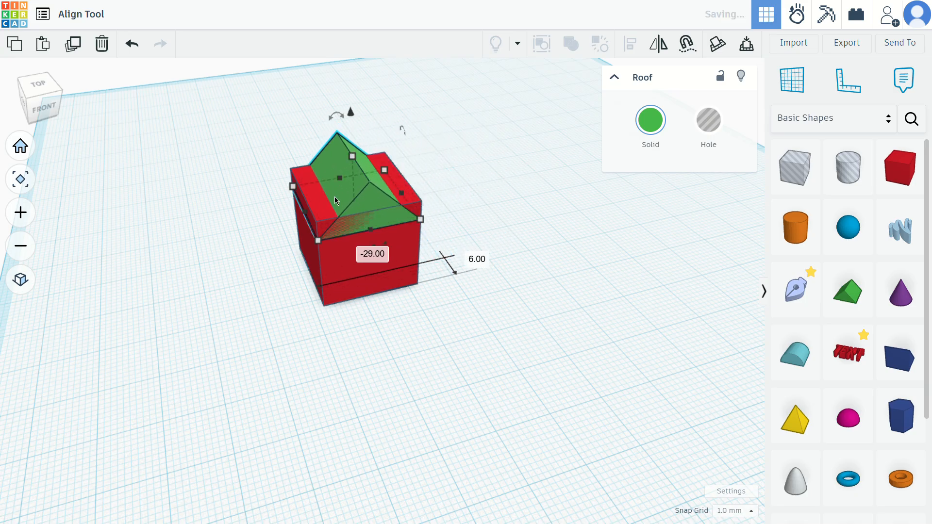
pyautogui.moveTo(349, 115); pyautogui.dragTo(348, 92)
# Step: Check the roof's fit on the box from several angles and lift the roof clear above the box
pyautogui.moveTo(533, 277); pyautogui.dragTo(409, 289, button='right')
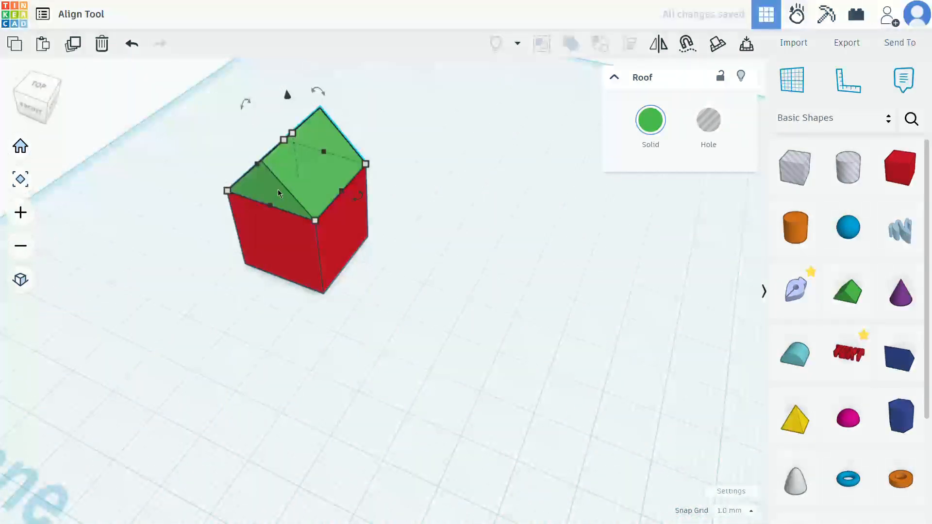
pyautogui.scroll(6, 411, 232)
pyautogui.moveTo(411, 232); pyautogui.dragTo(521, 287, button='right')
pyautogui.scroll(-5, 374, 345)
pyautogui.moveTo(374, 344); pyautogui.dragTo(358, 179, button='right')
pyautogui.moveTo(358, 180); pyautogui.dragTo(356, 94)
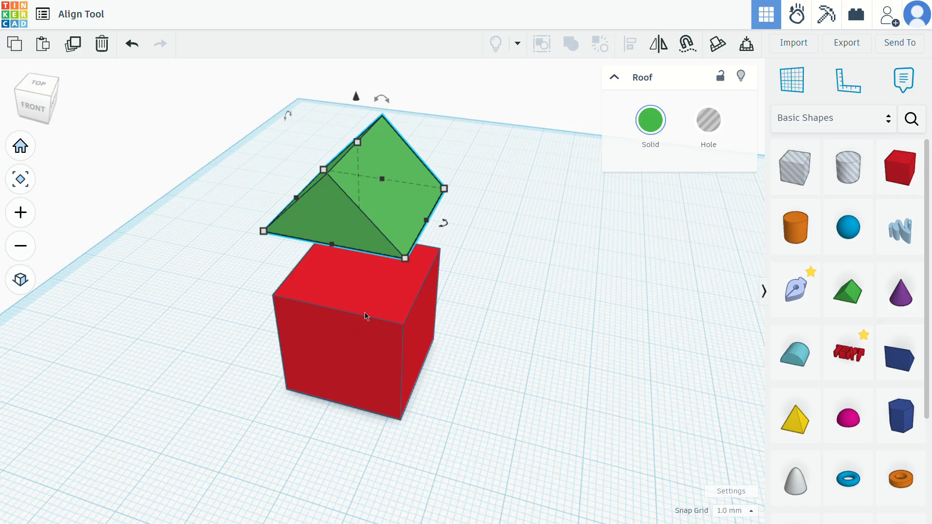
# Step: Move the floating green roof sideways off the red box, keeping it raised above the workplane
pyautogui.click(243, 186)
pyautogui.moveTo(243, 186); pyautogui.dragTo(415, 362)
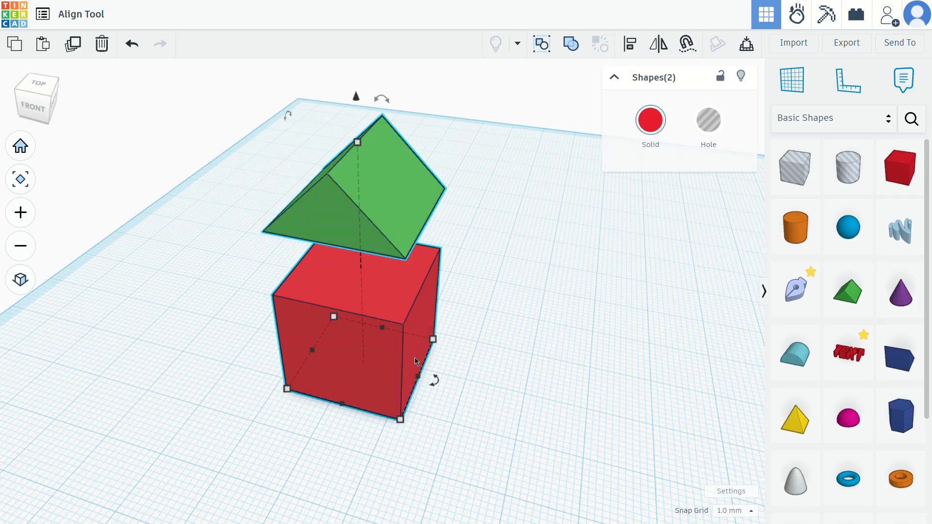
pyautogui.moveTo(513, 366); pyautogui.dragTo(443, 292, button='right')
pyautogui.moveTo(582, 333); pyautogui.dragTo(660, 362, button='right')
pyautogui.click(484, 250)
pyautogui.moveTo(353, 195); pyautogui.dragTo(545, 260)
pyautogui.moveTo(560, 362); pyautogui.dragTo(460, 329, button='right')
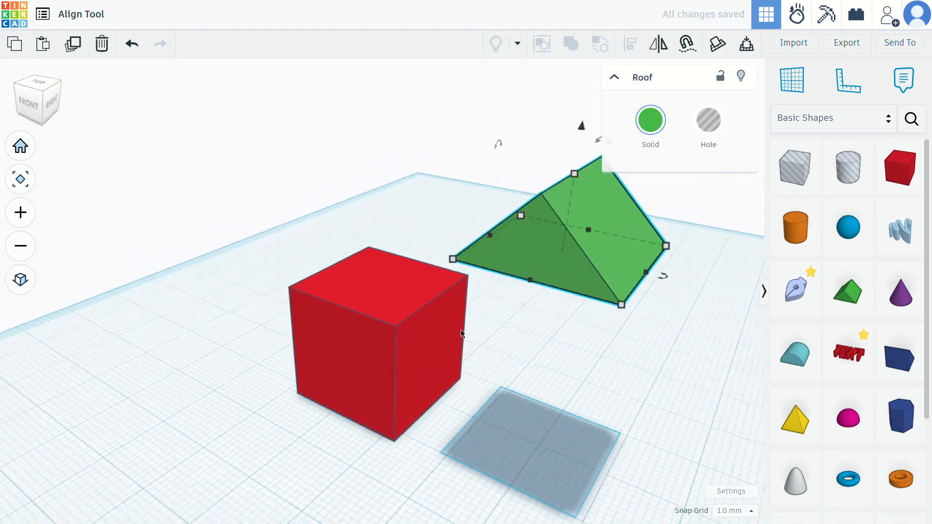
pyautogui.moveTo(571, 246); pyautogui.dragTo(558, 254)
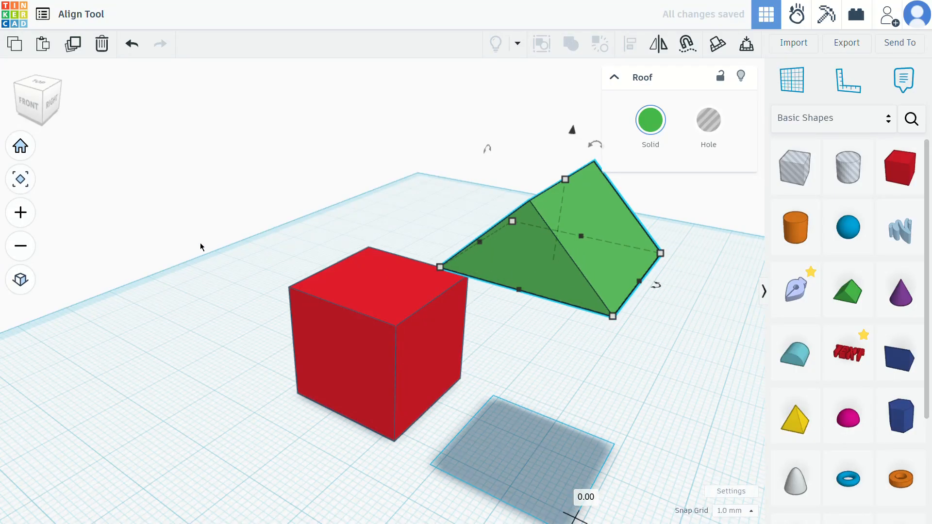
# Step: Start the Align tool on the red box and green roof and preview its alignment positions in height, width and depth
pyautogui.moveTo(201, 240); pyautogui.dragTo(639, 332)
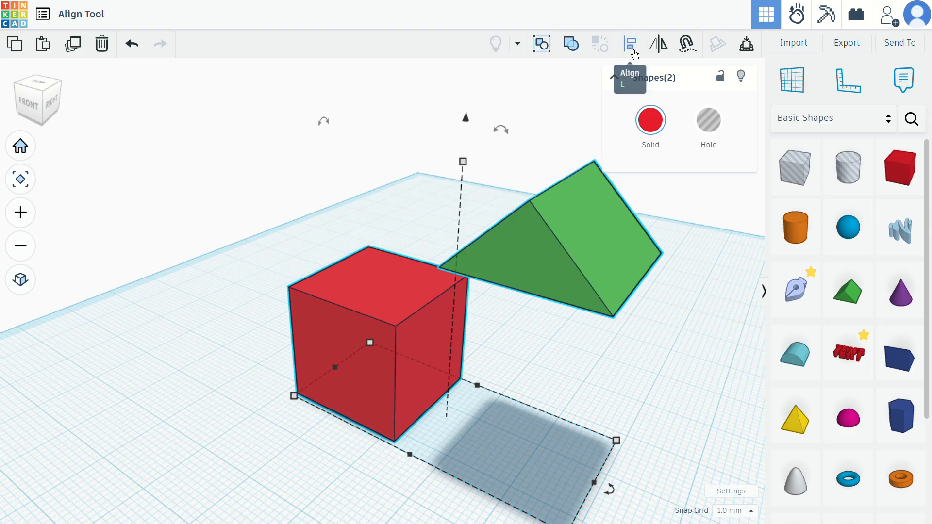
pyautogui.click(634, 52)
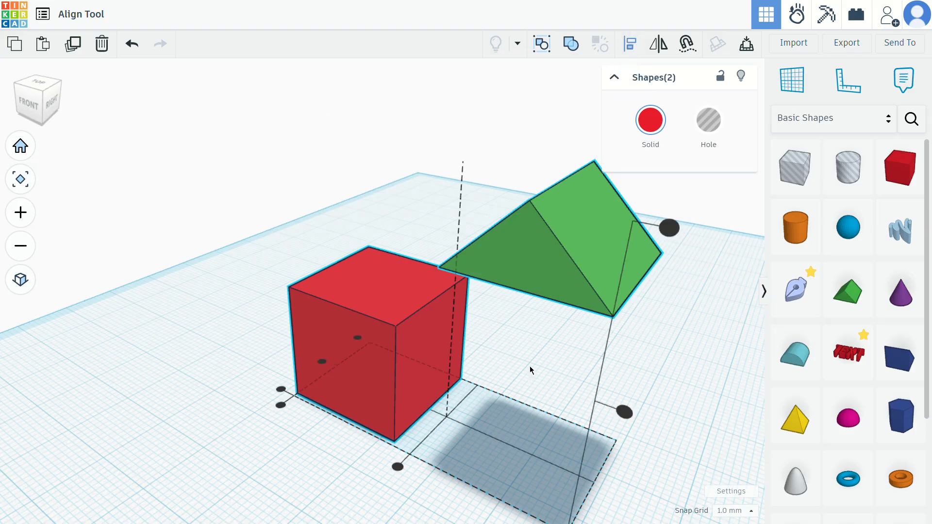
pyautogui.moveTo(531, 372); pyautogui.dragTo(597, 368, button='right')
pyautogui.scroll(-3, 600, 361)
pyautogui.moveTo(651, 334); pyautogui.dragTo(606, 319, button='right')
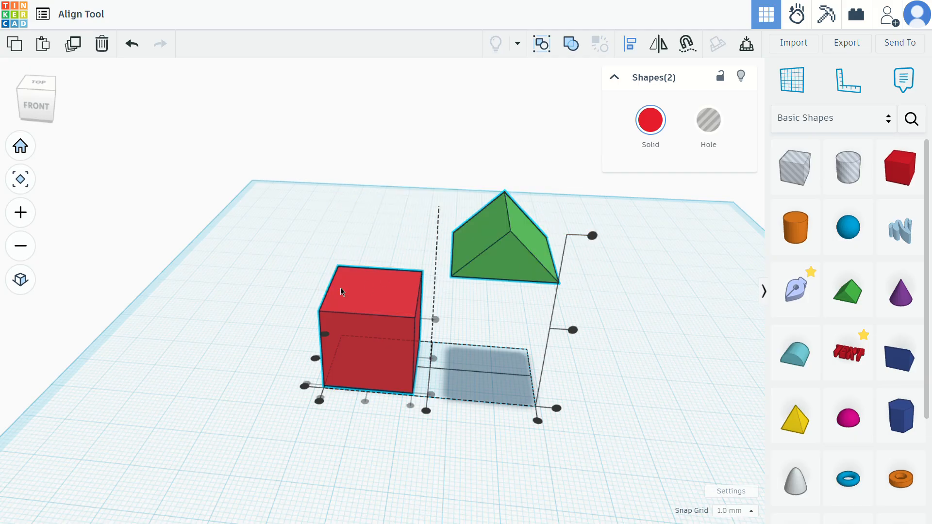
pyautogui.moveTo(527, 251)
pyautogui.moveTo(593, 239)
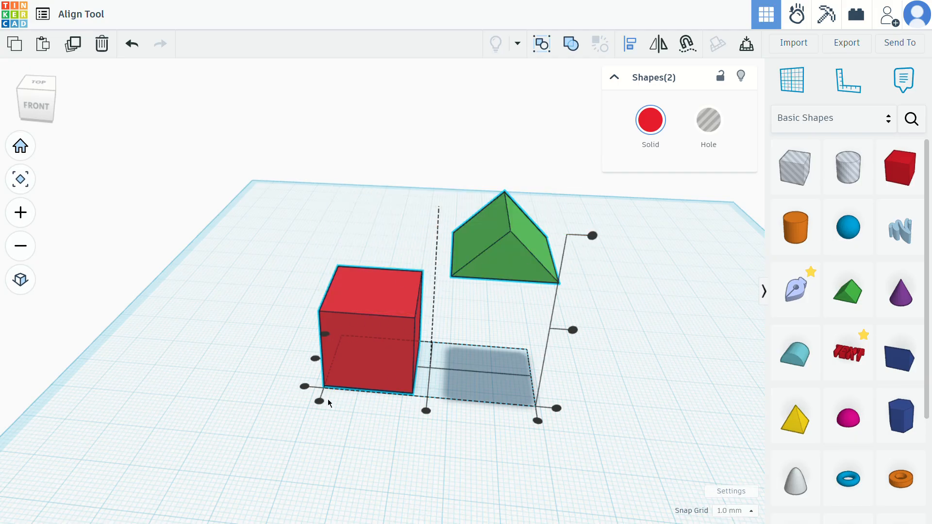
pyautogui.moveTo(318, 402)
pyautogui.moveTo(573, 332)
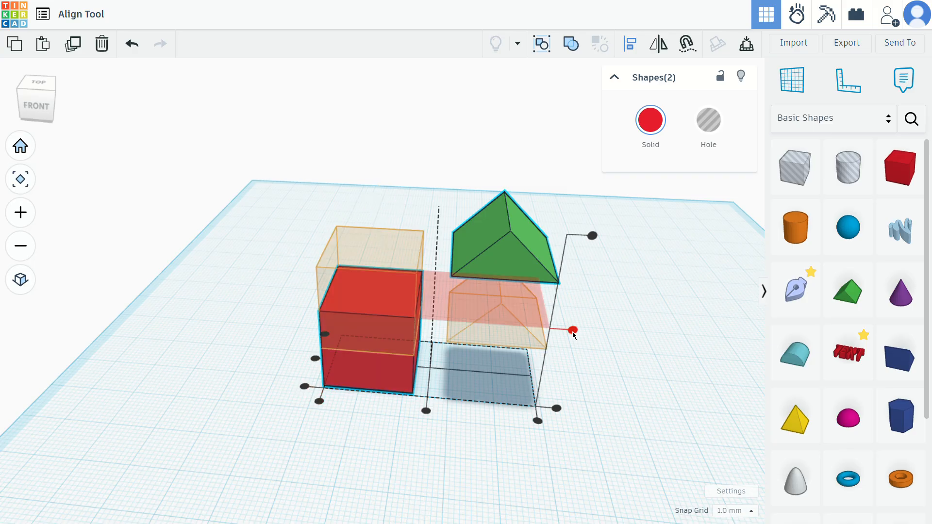
pyautogui.moveTo(559, 413)
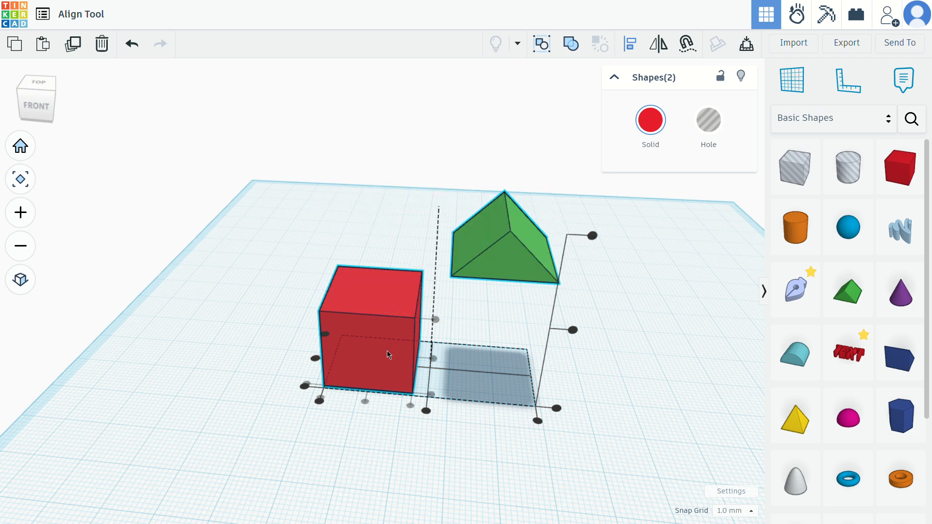
pyautogui.moveTo(304, 387)
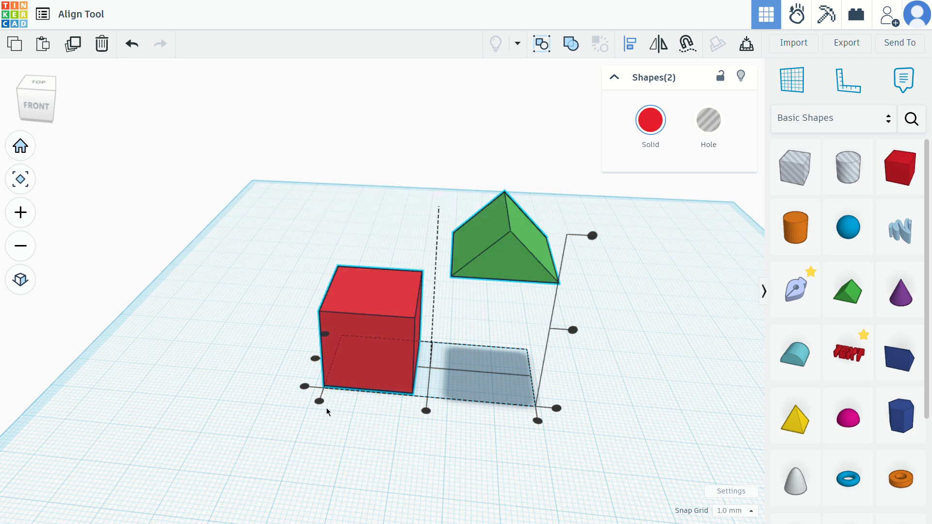
# Step: Align the red box and green roof flush on their left and back sides, and undo that alignment
pyautogui.click(320, 402)
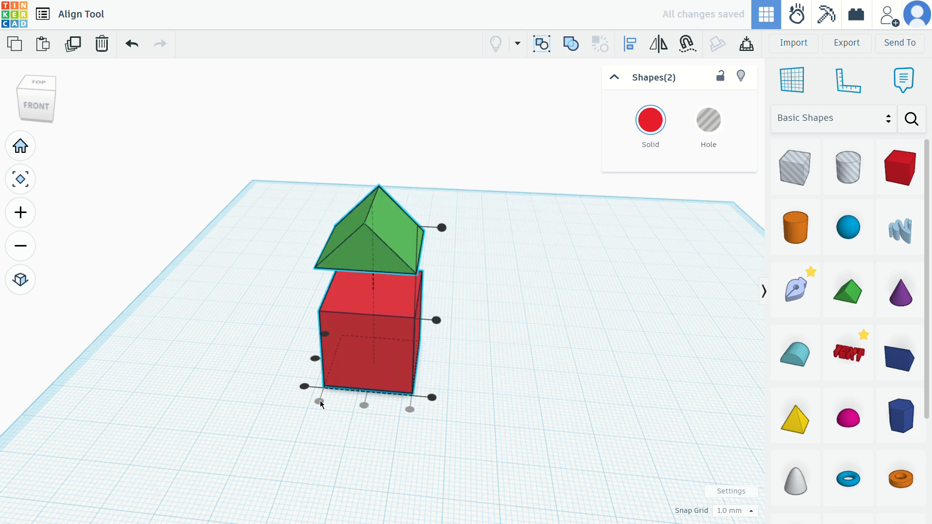
pyautogui.moveTo(320, 403); pyautogui.dragTo(437, 339, button='right')
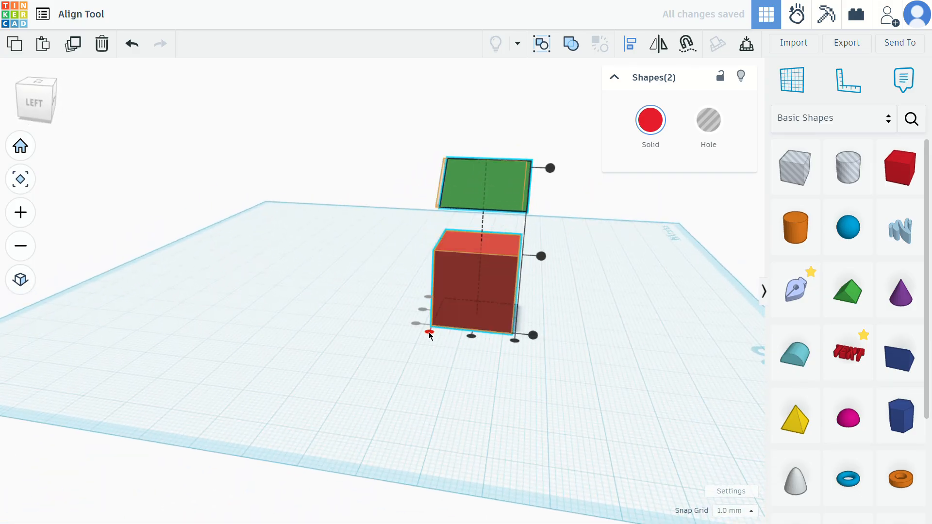
pyautogui.click(429, 334)
pyautogui.moveTo(607, 286); pyautogui.dragTo(402, 283, button='right')
pyautogui.moveTo(537, 296); pyautogui.dragTo(328, 320, button='right')
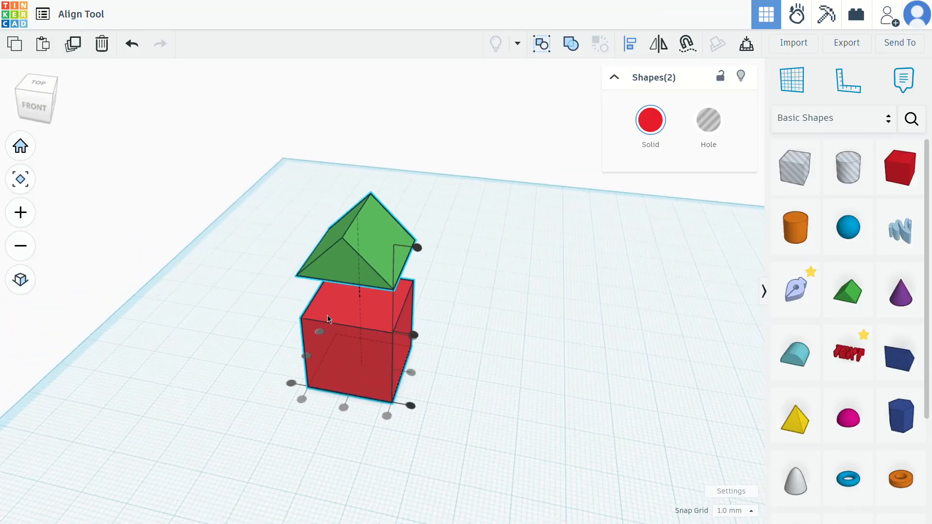
pyautogui.click(499, 293)
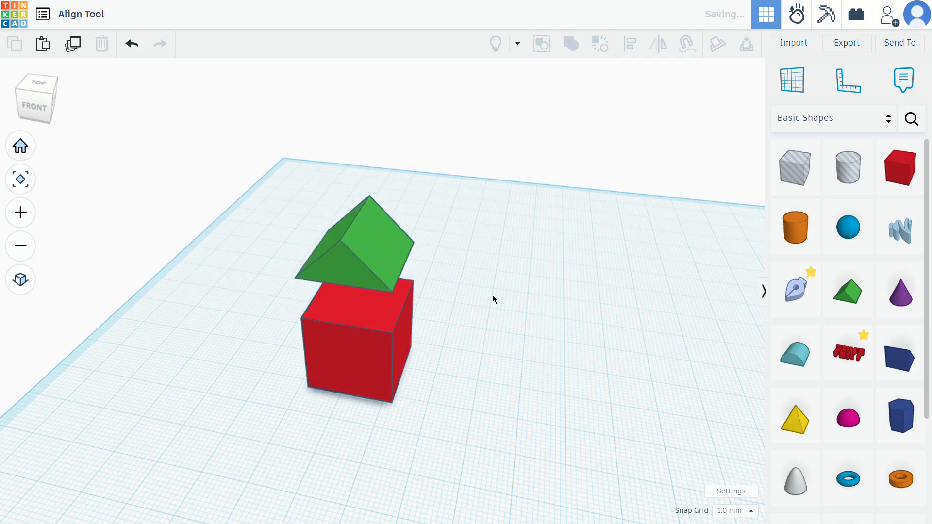
pyautogui.hotkey('ctrl', 'z')
# Step: Align the red box and green roof in height so that their tops are level
pyautogui.moveTo(493, 295); pyautogui.dragTo(308, 211, button='right')
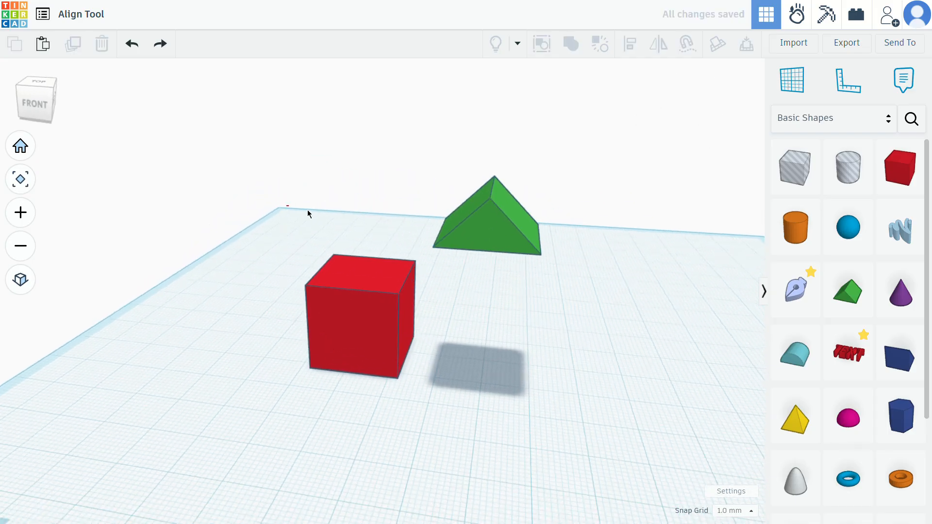
pyautogui.moveTo(308, 210); pyautogui.dragTo(585, 325)
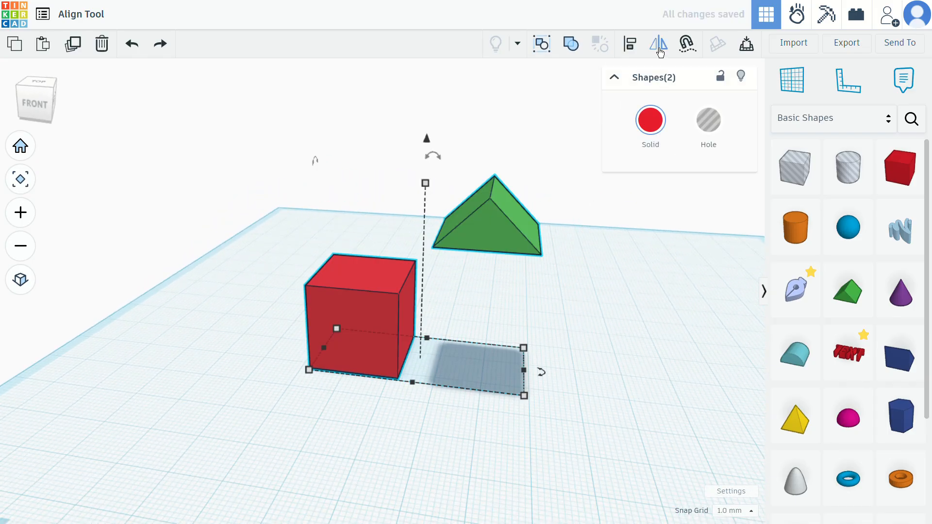
pyautogui.click(630, 44)
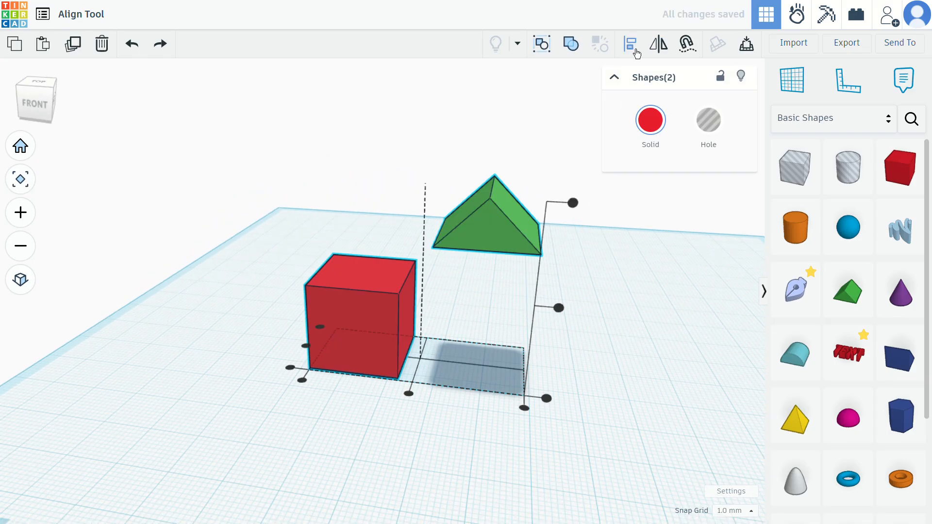
pyautogui.click(573, 203)
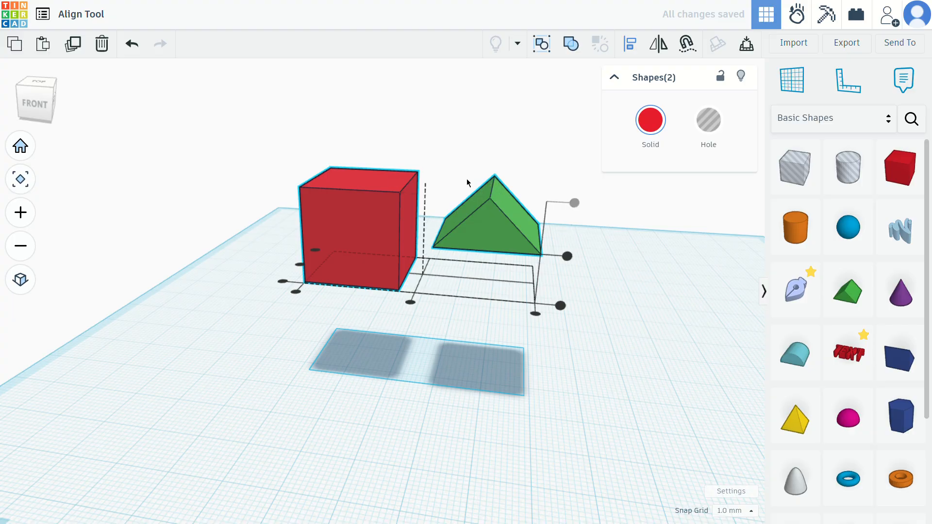
# Step: Preview the width alignment positions, and align the red box and green roof on their centres front to back
pyautogui.moveTo(661, 349); pyautogui.dragTo(659, 349, button='right')
pyautogui.moveTo(497, 344); pyautogui.dragTo(566, 271, button='right')
pyautogui.press('l')
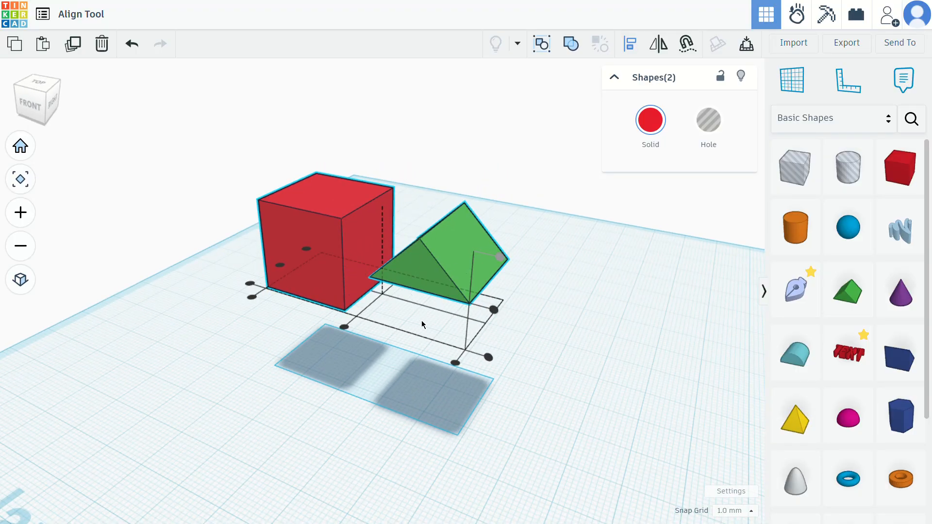
pyautogui.moveTo(343, 328)
pyautogui.moveTo(455, 364)
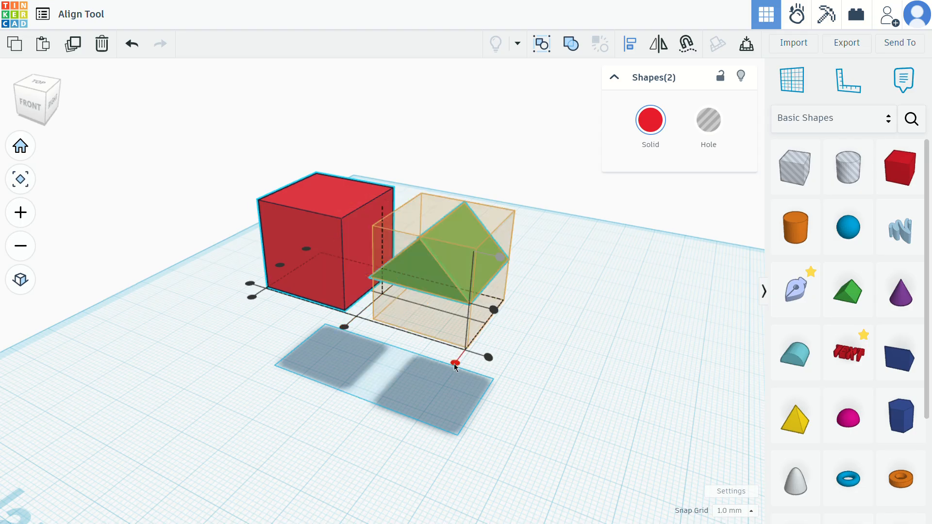
pyautogui.click(453, 363)
pyautogui.moveTo(472, 359); pyautogui.dragTo(559, 283, button='right')
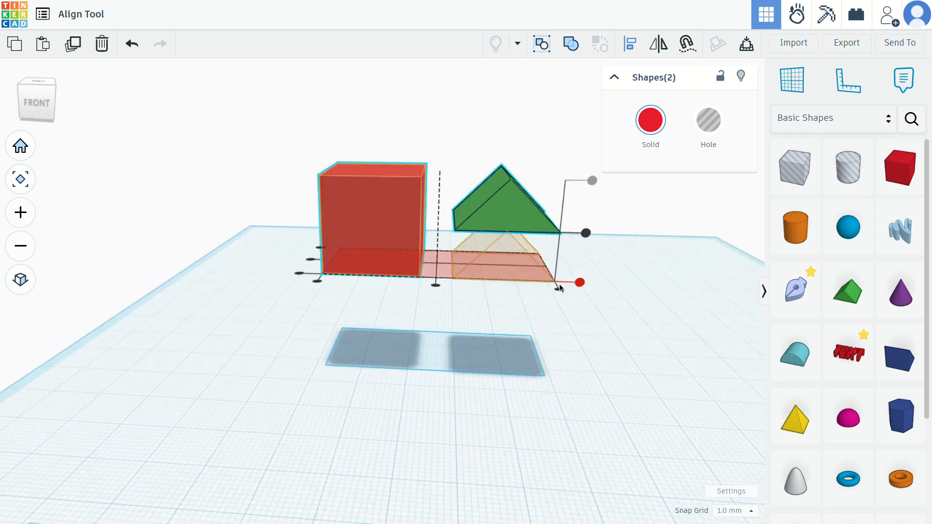
pyautogui.moveTo(558, 292)
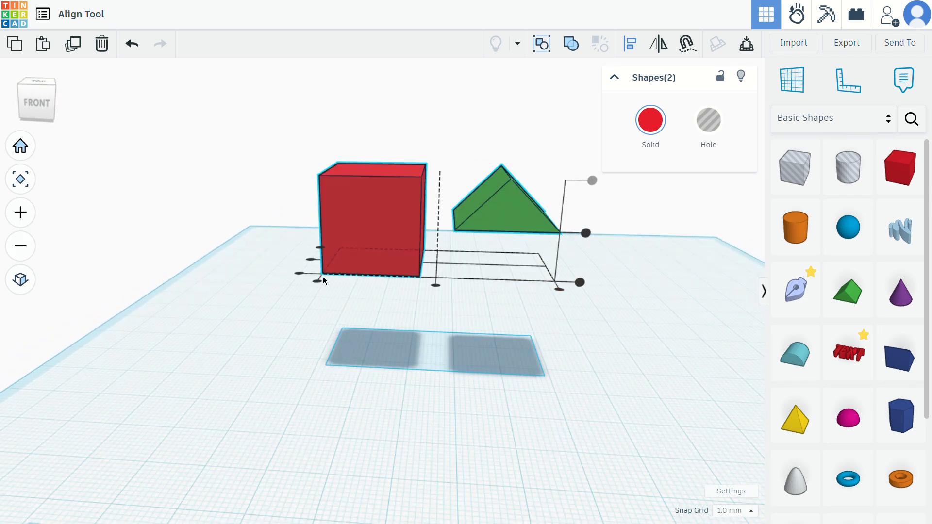
pyautogui.moveTo(299, 292); pyautogui.dragTo(536, 216, button='right')
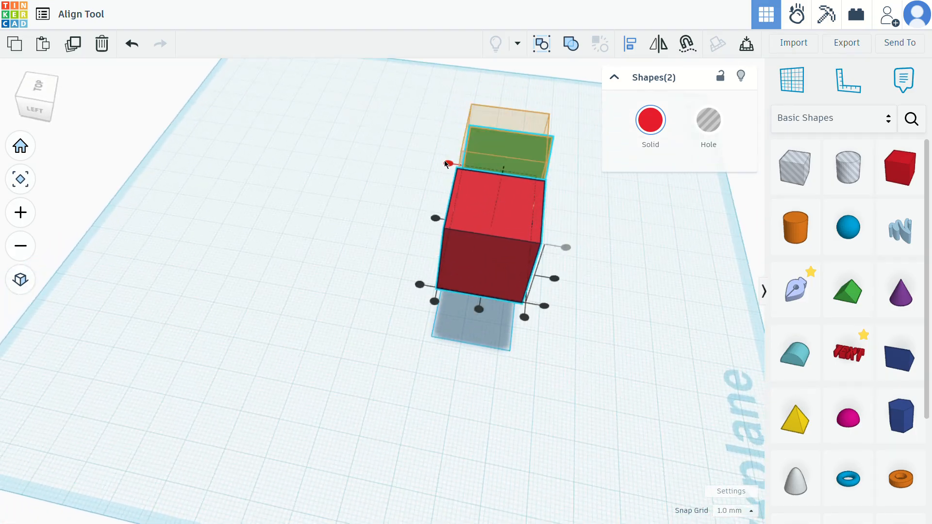
pyautogui.click(478, 309)
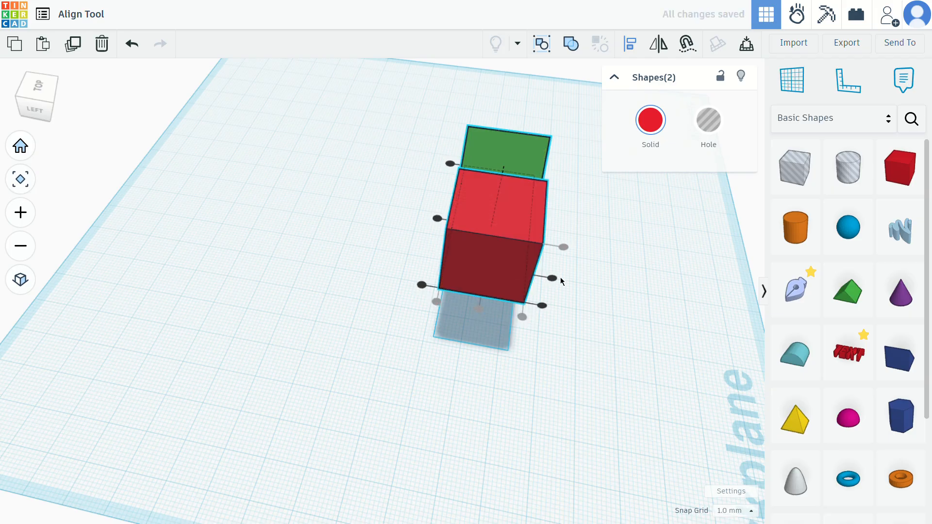
# Step: Move the green roof backward out of line with the red box, and realign both on their centres front to back
pyautogui.click(616, 196)
pyautogui.moveTo(494, 159); pyautogui.dragTo(439, 159)
pyautogui.moveTo(377, 106); pyautogui.dragTo(583, 224)
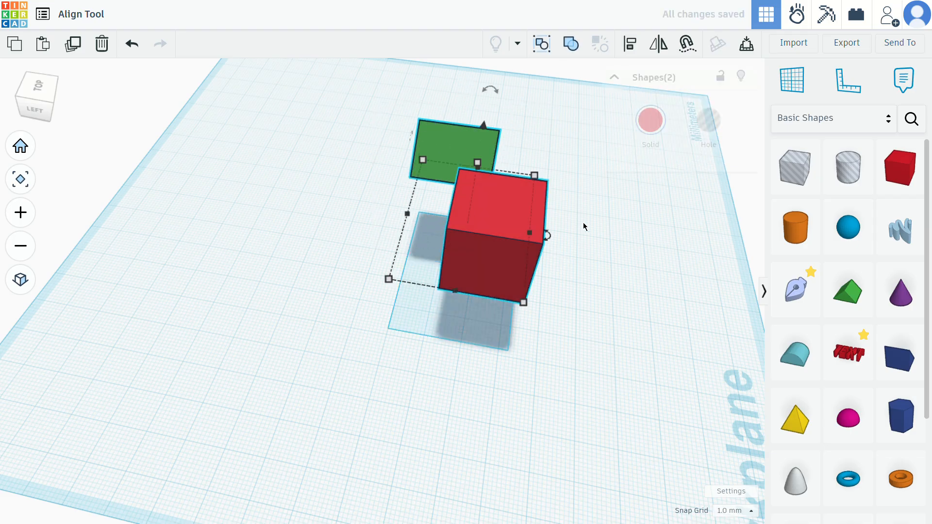
pyautogui.click(629, 43)
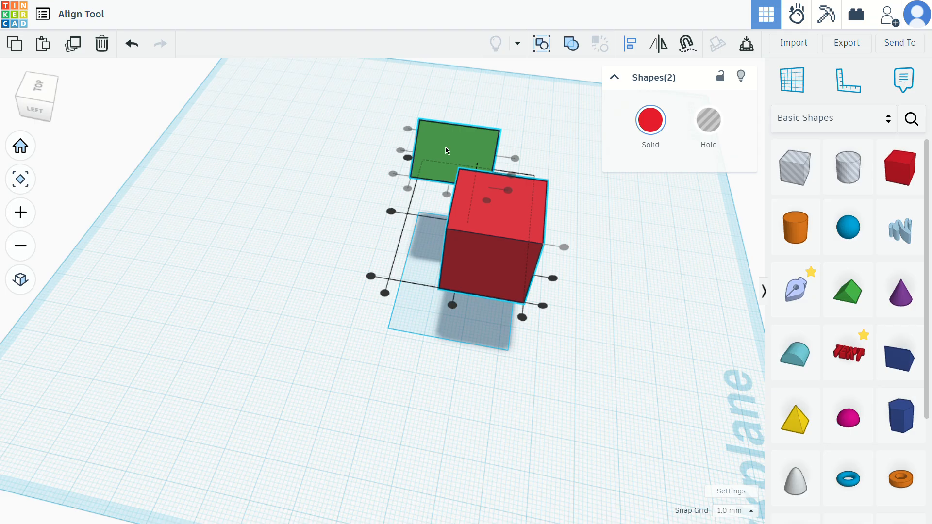
pyautogui.click(451, 307)
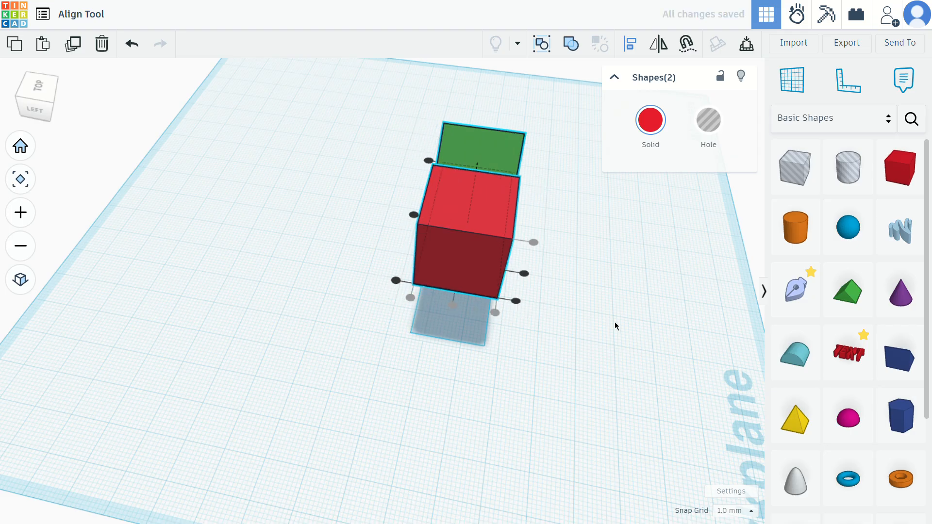
# Step: Align the red box and green roof on their centres in width, and undo that alignment
pyautogui.moveTo(616, 326); pyautogui.dragTo(295, 206, button='right')
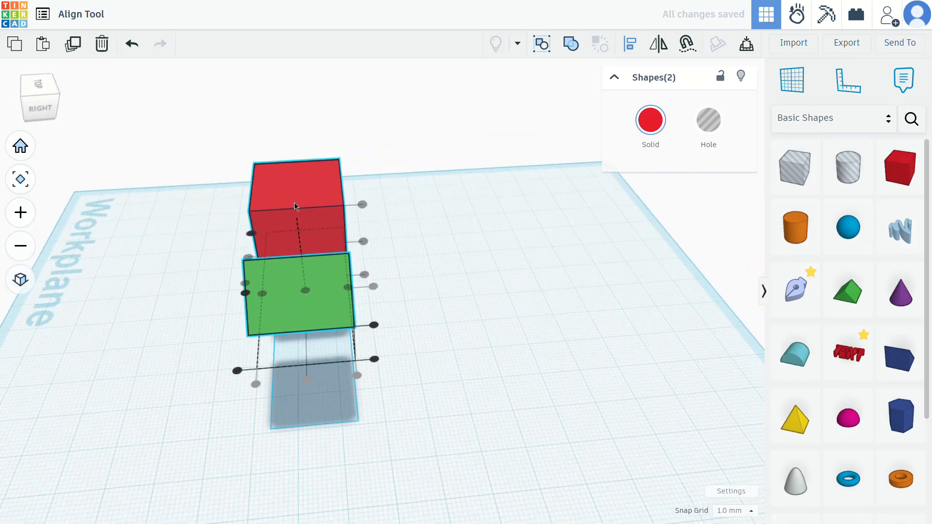
pyautogui.moveTo(306, 303); pyautogui.dragTo(655, 347, button='right')
pyautogui.moveTo(593, 323); pyautogui.dragTo(487, 313, button='right')
pyautogui.click(457, 334)
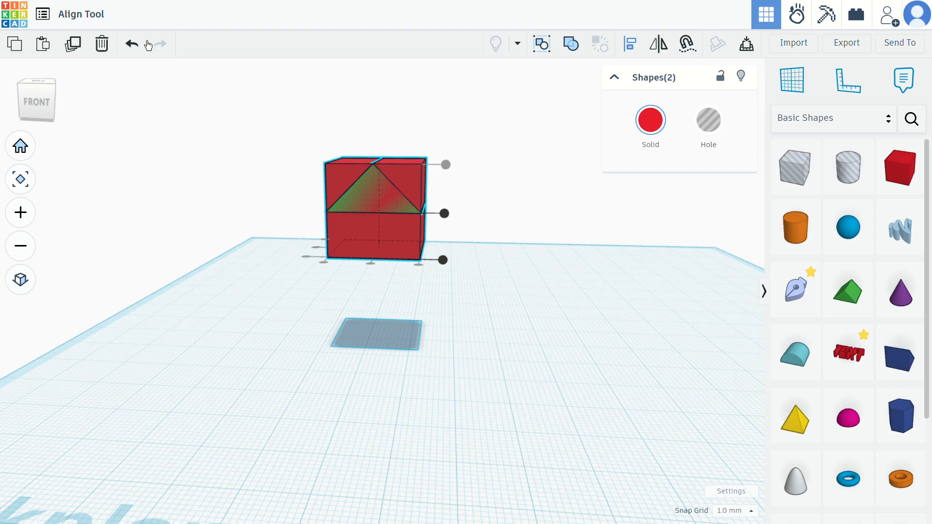
pyautogui.click(131, 44)
# Step: Align the red box and green roof in height so that their bottoms are level
pyautogui.moveTo(494, 258); pyautogui.dragTo(532, 301, button='right')
pyautogui.moveTo(337, 148); pyautogui.dragTo(586, 301)
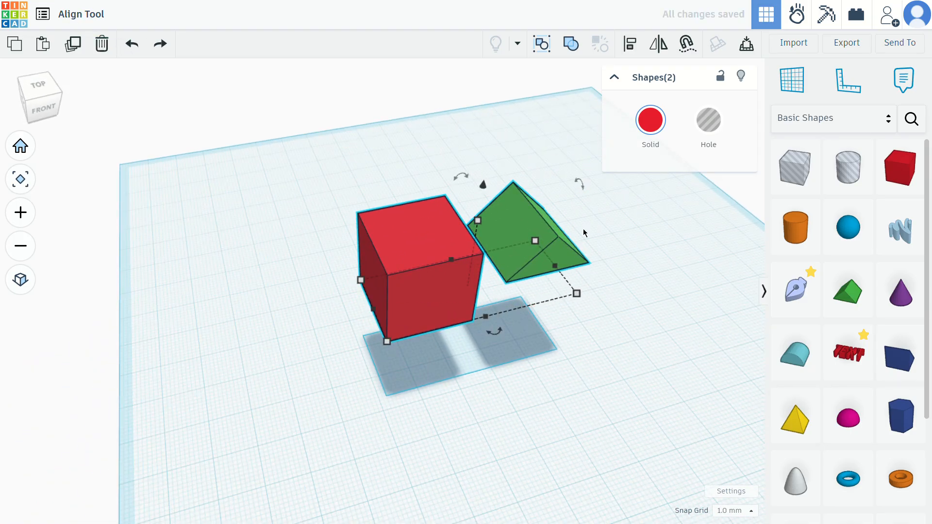
pyautogui.press('l')
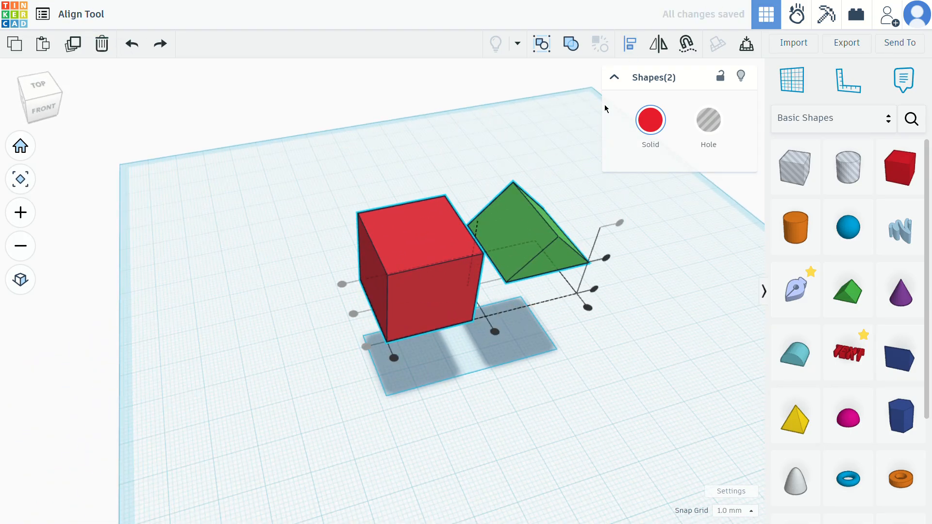
pyautogui.click(594, 290)
pyautogui.moveTo(637, 346); pyautogui.dragTo(598, 301, button='right')
pyautogui.press('l')
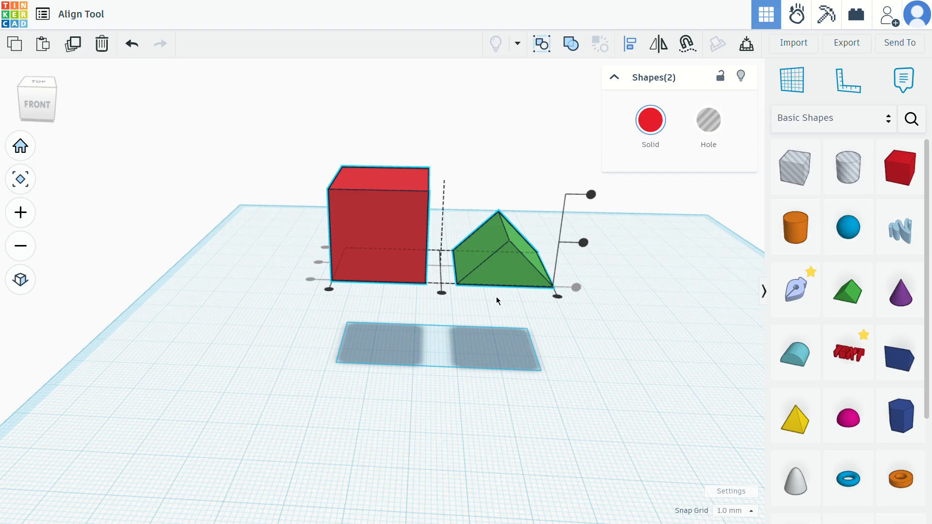
pyautogui.click(571, 329)
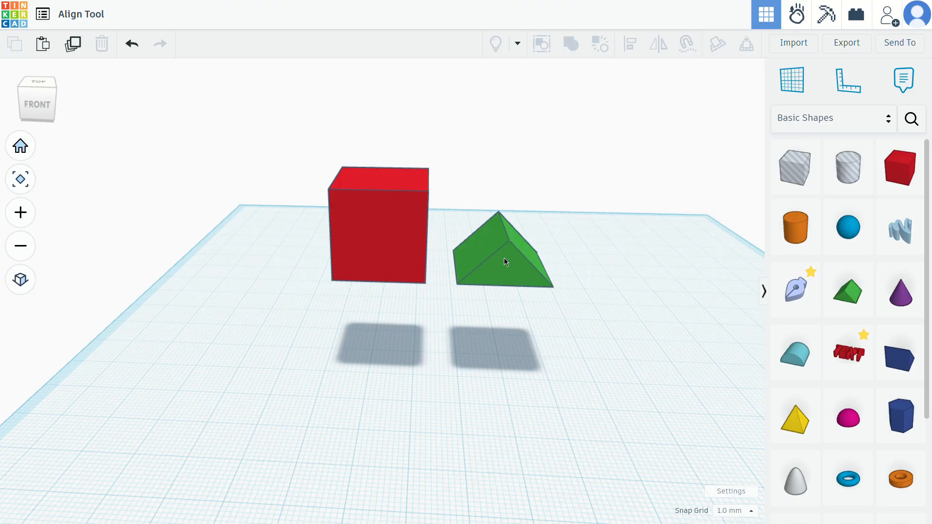
# Step: Drop the raised red box and green roof to the workplane together, and undo the drop
pyautogui.scroll(-2, 387, 291)
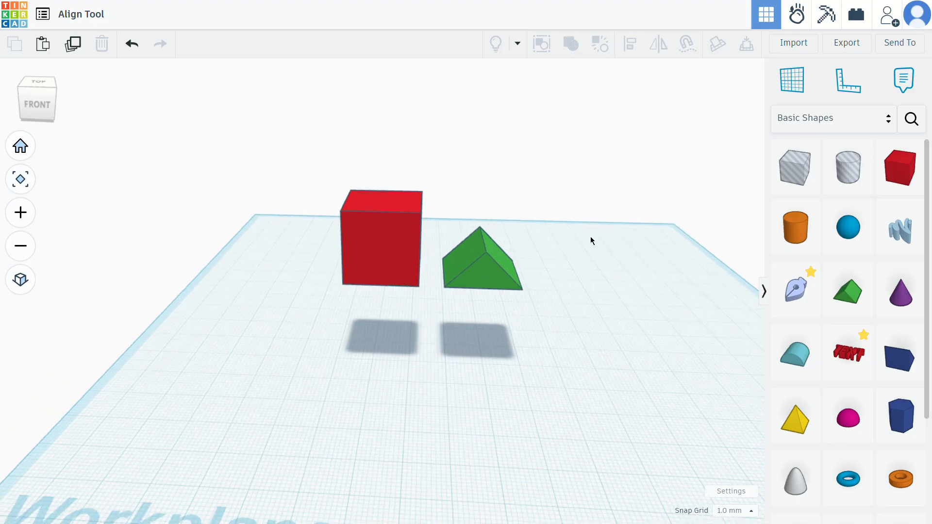
pyautogui.moveTo(590, 237); pyautogui.dragTo(581, 276, button='middle')
pyautogui.moveTo(358, 311); pyautogui.dragTo(551, 356)
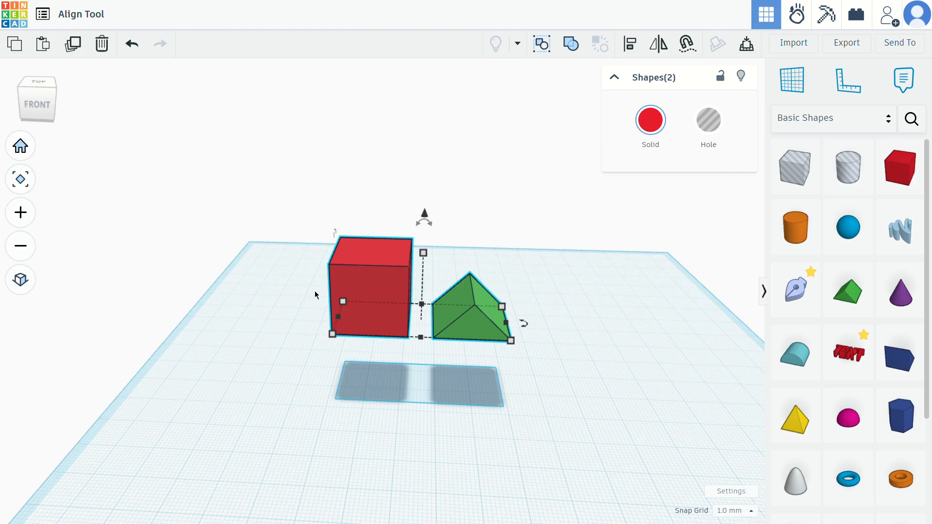
pyautogui.press('d')
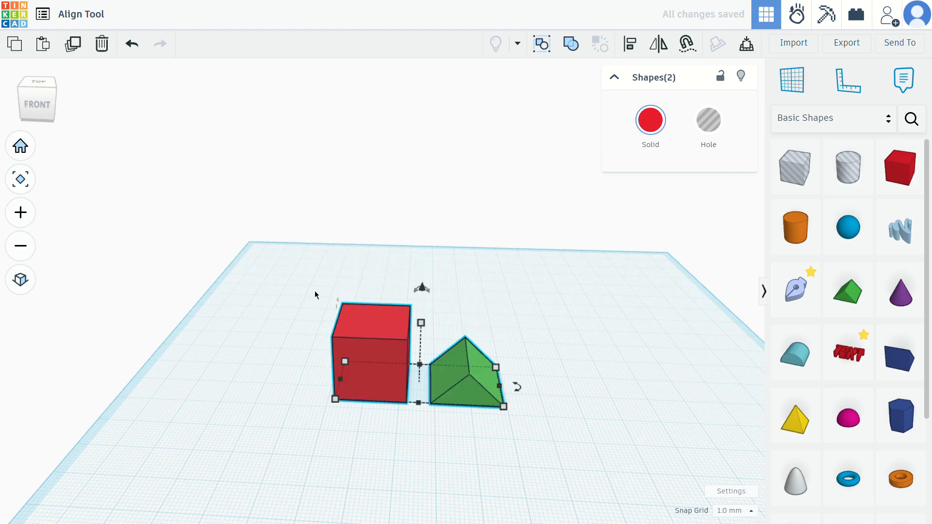
pyautogui.moveTo(314, 290); pyautogui.dragTo(278, 319, button='right')
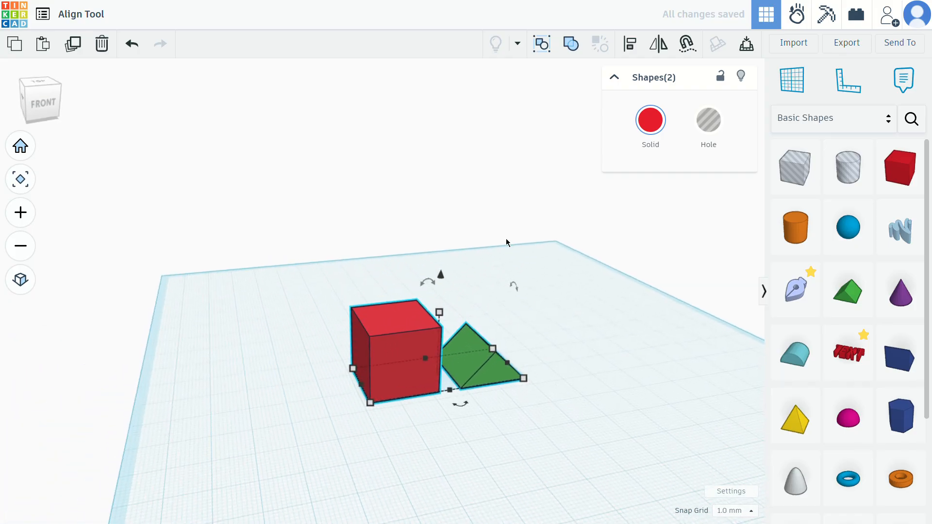
pyautogui.hotkey('ctrl', 'z')
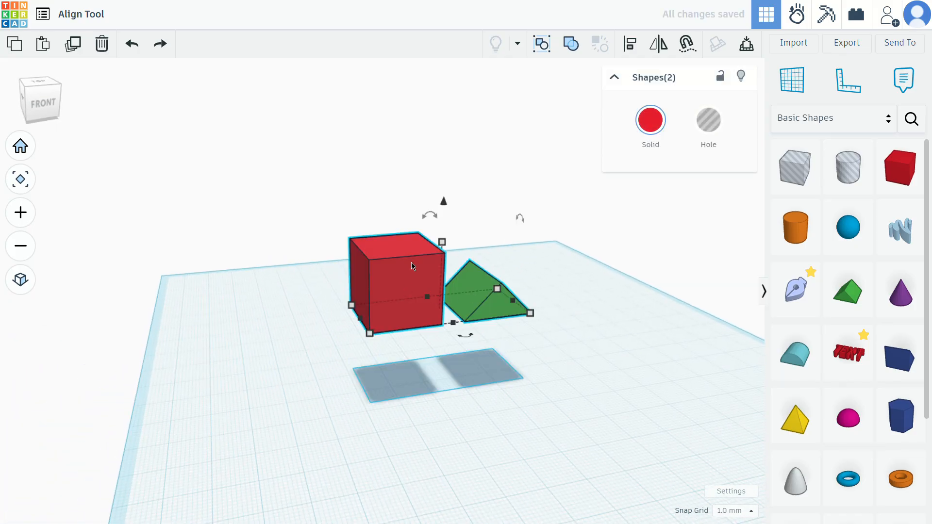
pyautogui.click(620, 267)
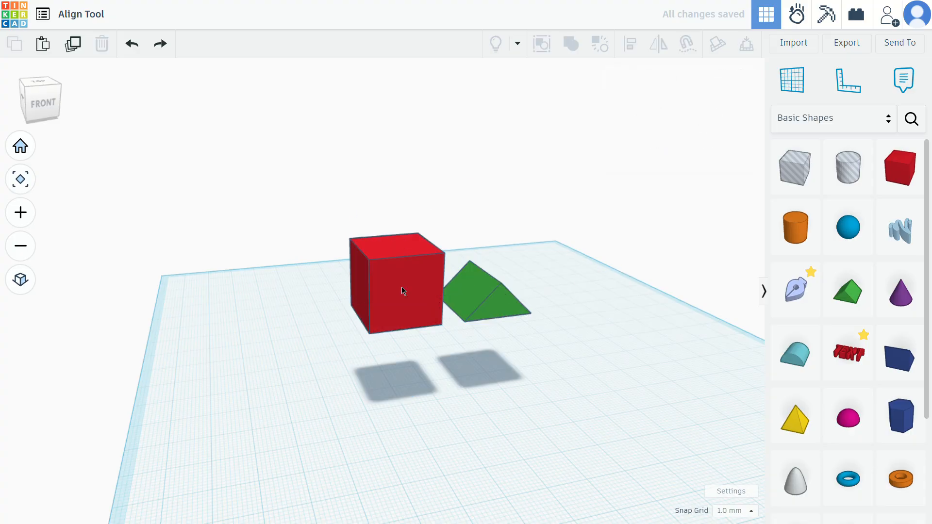
# Step: Drop both floating shapes onto the workplane
pyautogui.moveTo(328, 223); pyautogui.dragTo(533, 350)
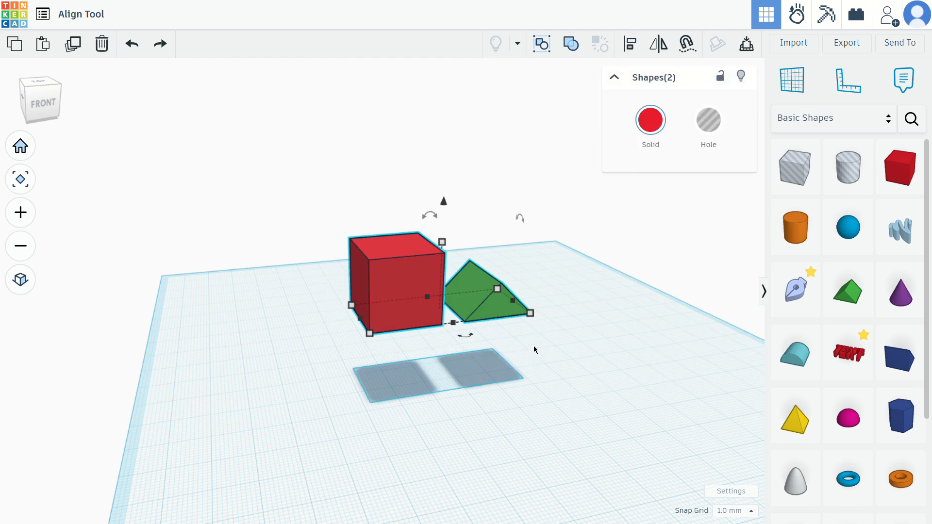
pyautogui.press('d')
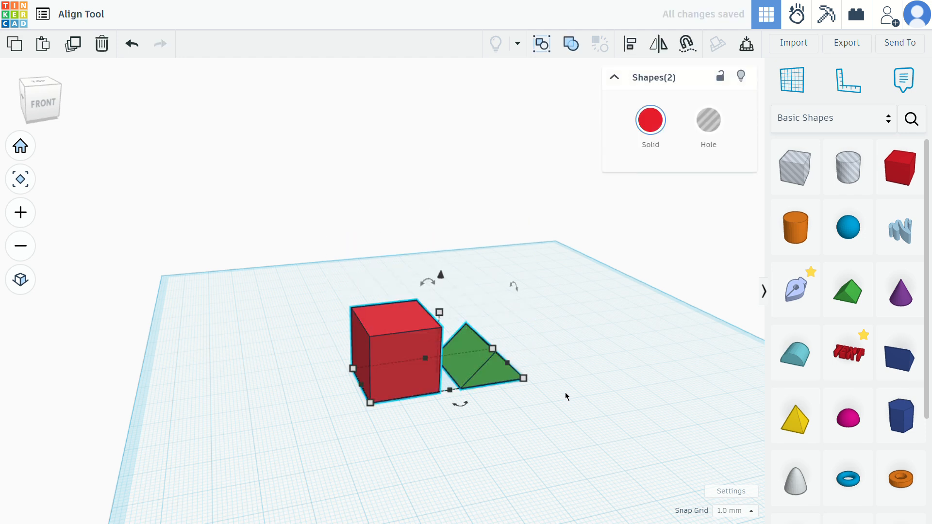
pyautogui.click(567, 405)
# Step: Raise the green roof well above the height of the red box
pyautogui.moveTo(574, 337)
pyautogui.mouseDown(button='right')
pyautogui.moveTo(584, 352)
pyautogui.moveTo(558, 342)
pyautogui.mouseUp(button='right')
pyautogui.click(460, 353)
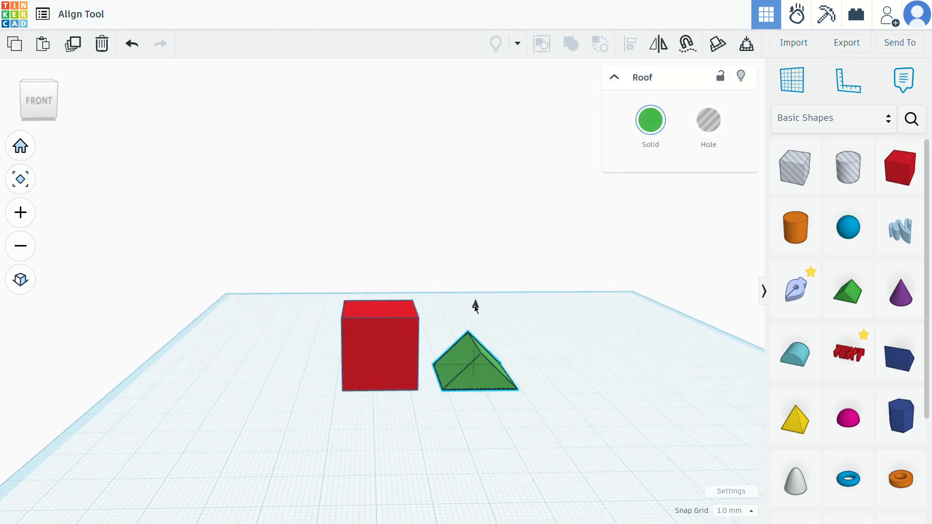
pyautogui.moveTo(474, 304); pyautogui.dragTo(485, 145)
pyautogui.moveTo(520, 398); pyautogui.dragTo(532, 270, button='right')
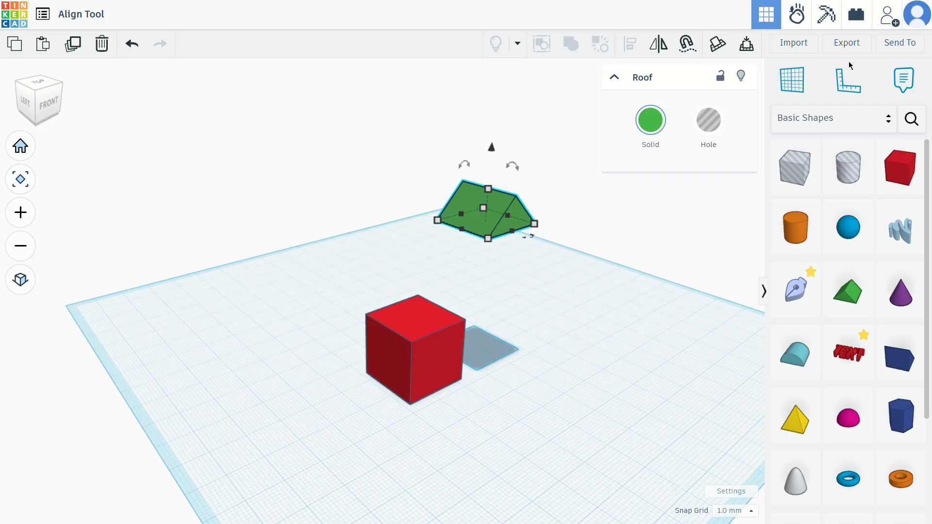
# Step: Preview the Workplane tool on different faces of the red box, and place a temporary workplane on the box's top face
pyautogui.click(800, 94)
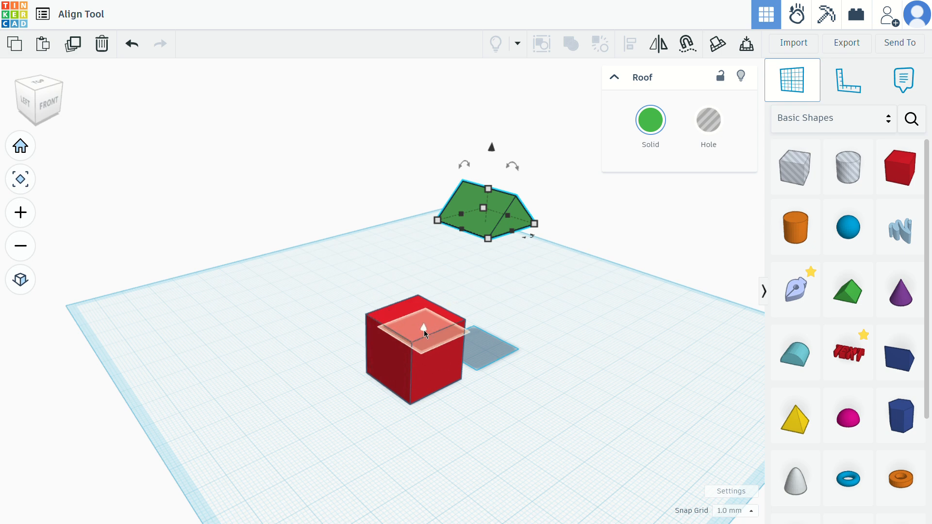
pyautogui.moveTo(506, 352); pyautogui.dragTo(353, 348, button='right')
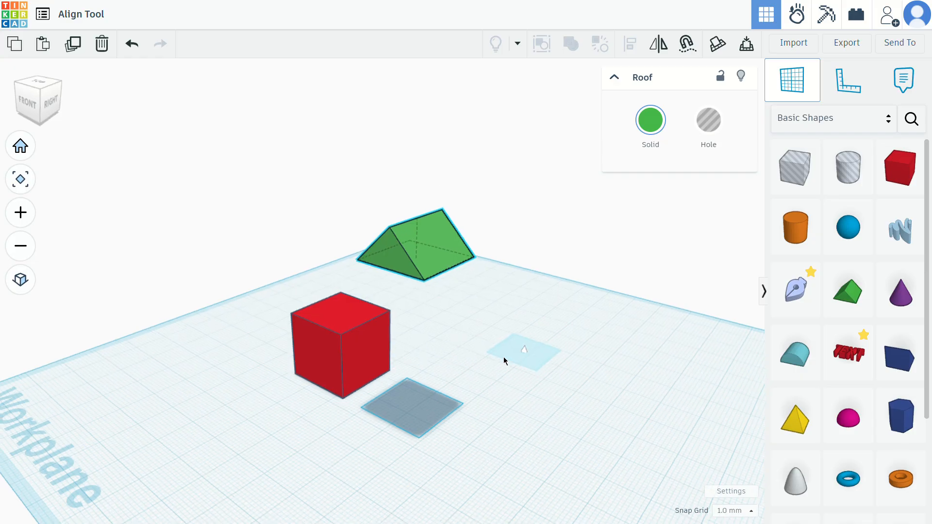
pyautogui.moveTo(504, 360); pyautogui.dragTo(362, 297, button='right')
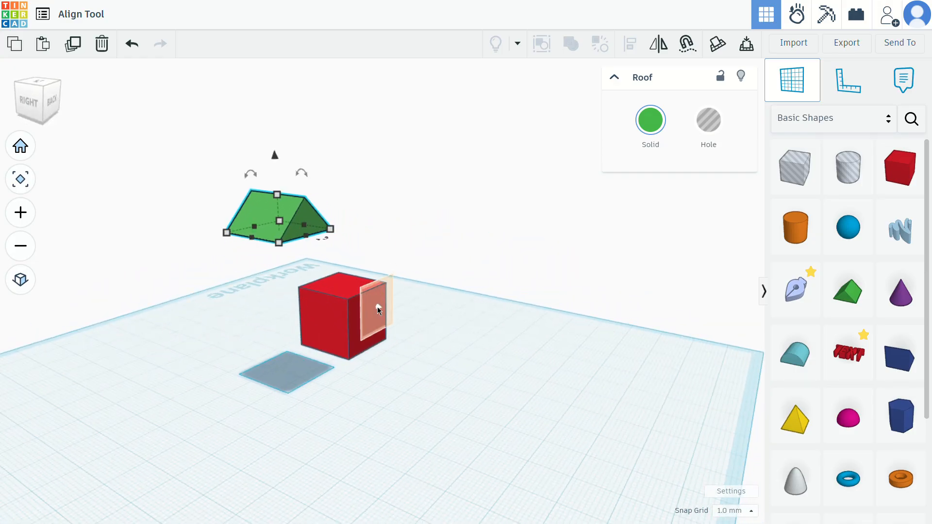
pyautogui.moveTo(251, 379); pyautogui.dragTo(481, 229, button='right')
pyautogui.moveTo(358, 306); pyautogui.dragTo(371, 331, button='right')
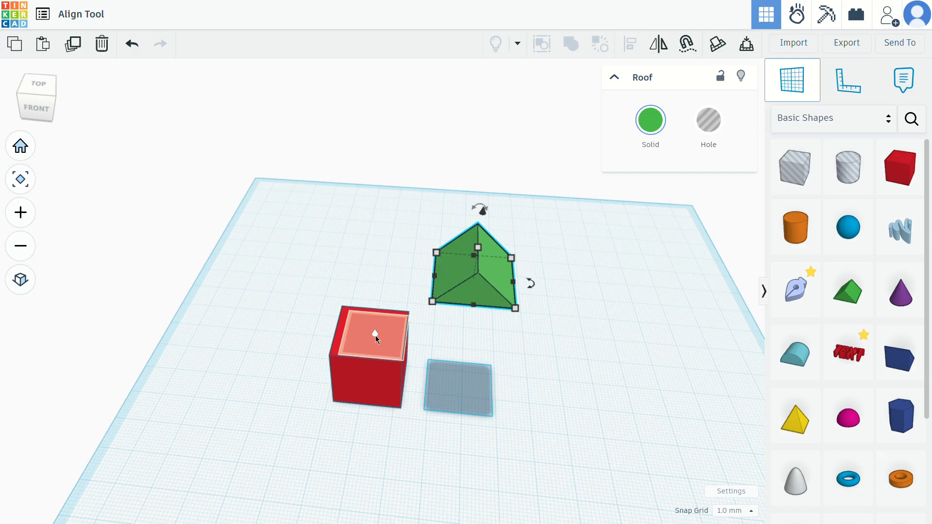
pyautogui.click(374, 336)
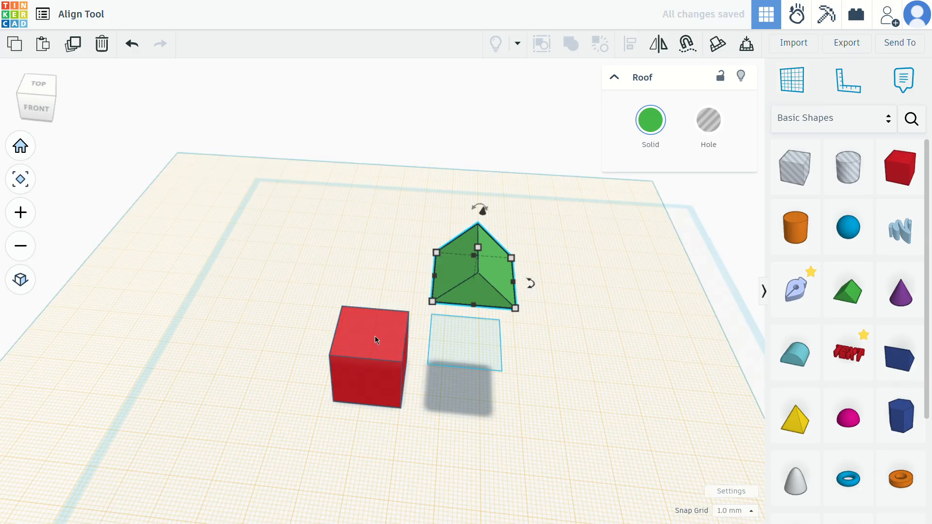
pyautogui.moveTo(490, 398); pyautogui.dragTo(456, 369, button='right')
pyautogui.scroll(-4, 455, 379)
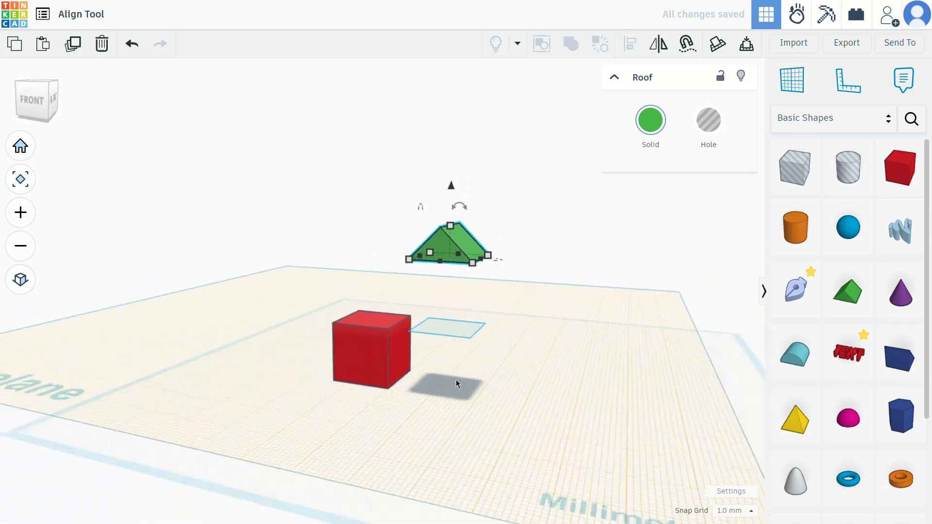
# Step: Drop the raised green roof onto the temporary workplane level with the red box's top face
pyautogui.moveTo(712, 402); pyautogui.dragTo(669, 384, button='right')
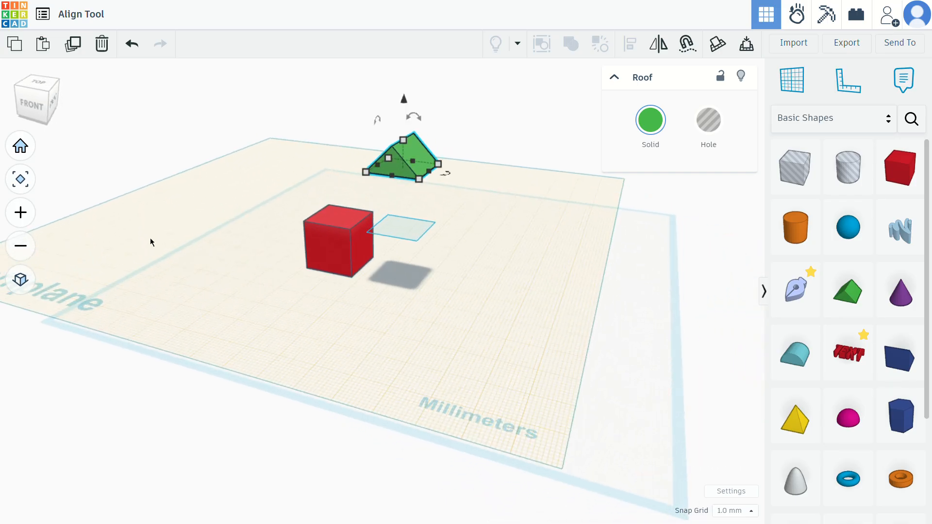
pyautogui.moveTo(464, 460); pyautogui.dragTo(546, 412, button='right')
pyautogui.moveTo(357, 404); pyautogui.dragTo(558, 459, button='right')
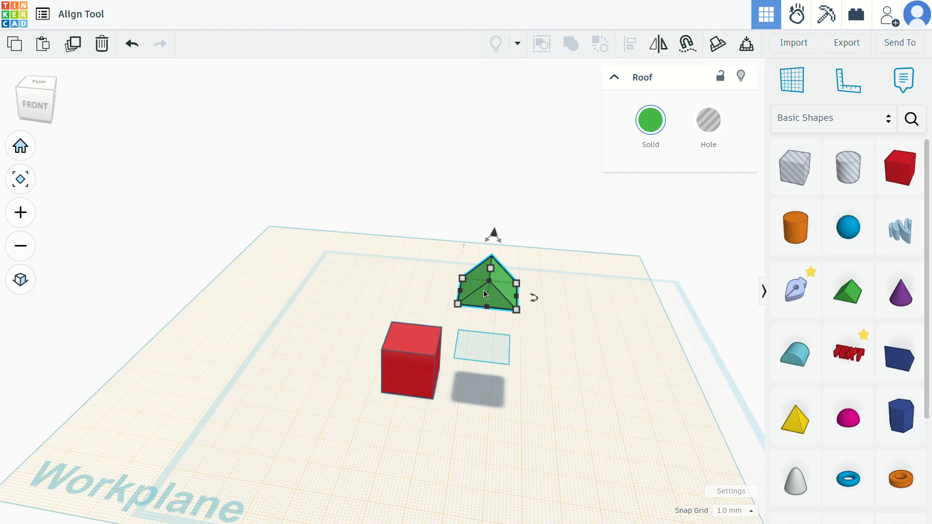
pyautogui.moveTo(470, 368); pyautogui.dragTo(416, 353, button='right')
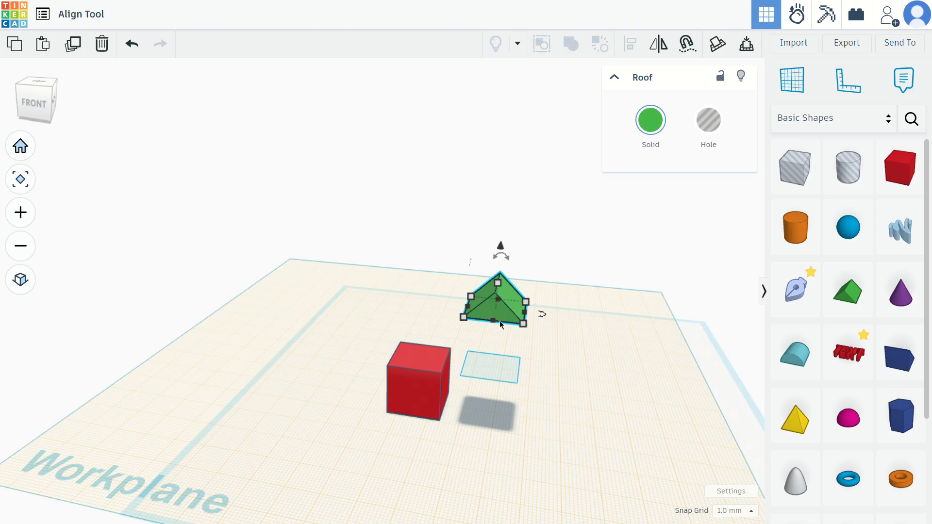
pyautogui.click(584, 228)
pyautogui.click(481, 312)
pyautogui.scroll(1, 483, 379)
pyautogui.scroll(3, 483, 378)
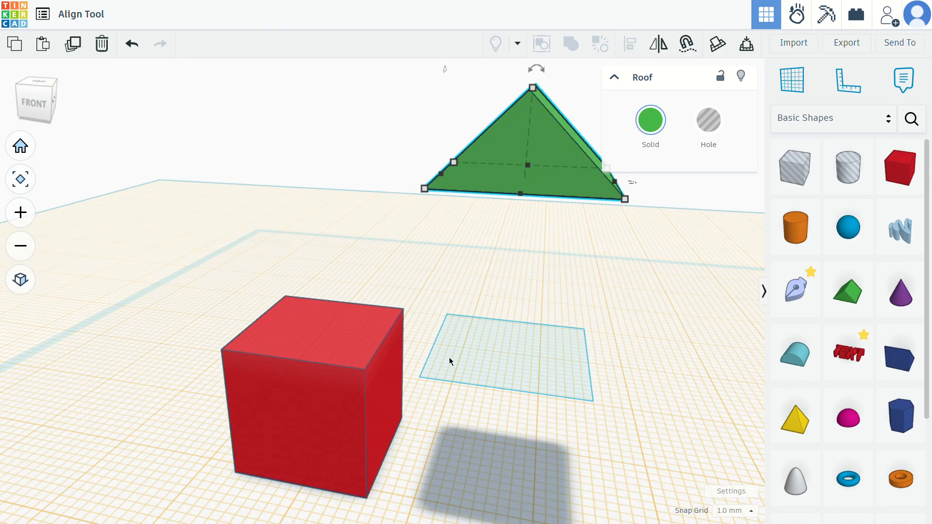
pyautogui.scroll(-3, 450, 357)
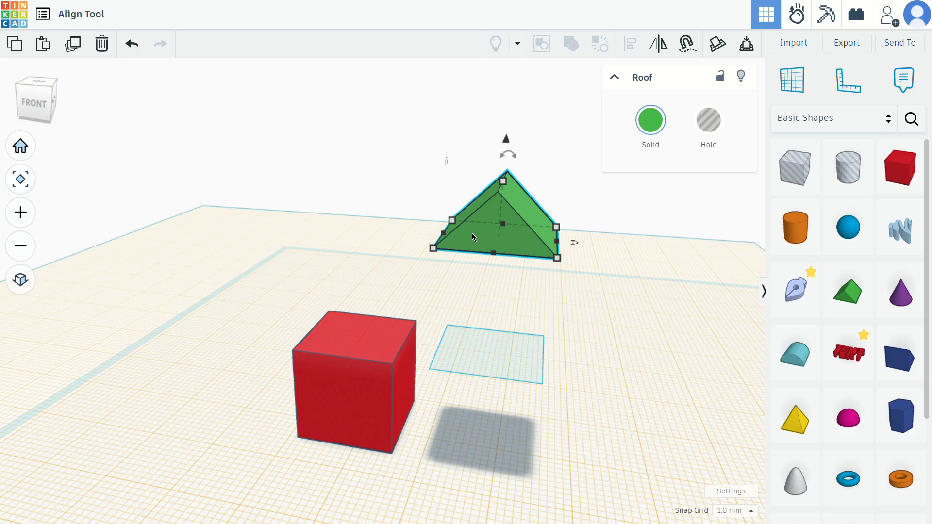
pyautogui.press('d')
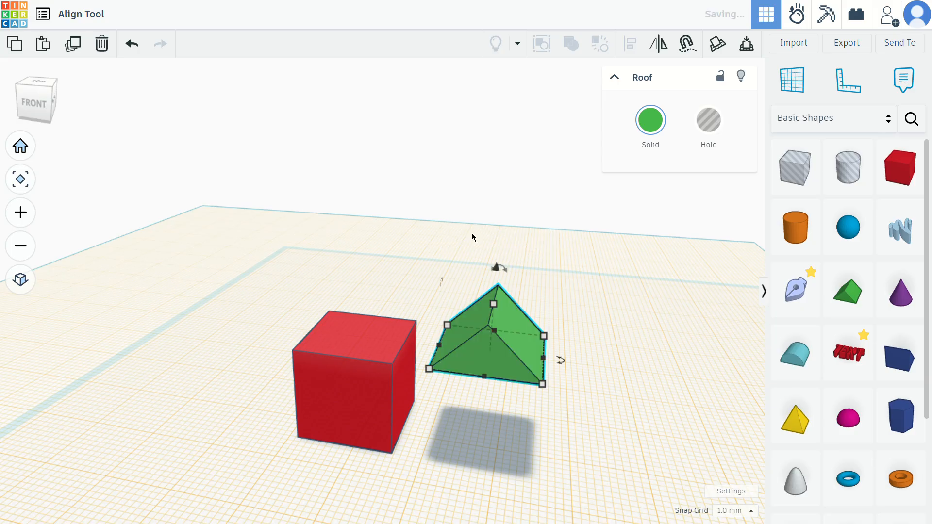
# Step: Align the red box and green roof along the box's left side so the roof sits squarely on top of the box
pyautogui.moveTo(472, 236); pyautogui.dragTo(484, 395, button='right')
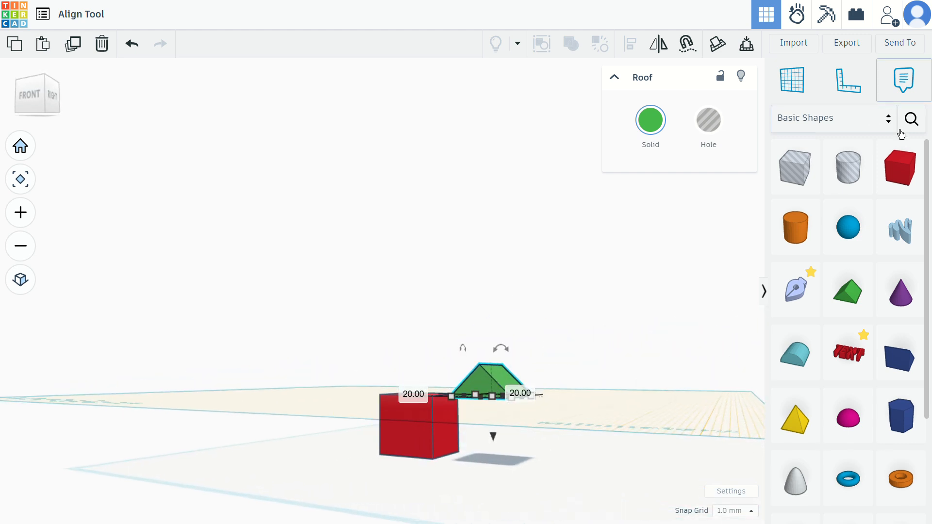
pyautogui.moveTo(475, 352); pyautogui.dragTo(486, 437, button='right')
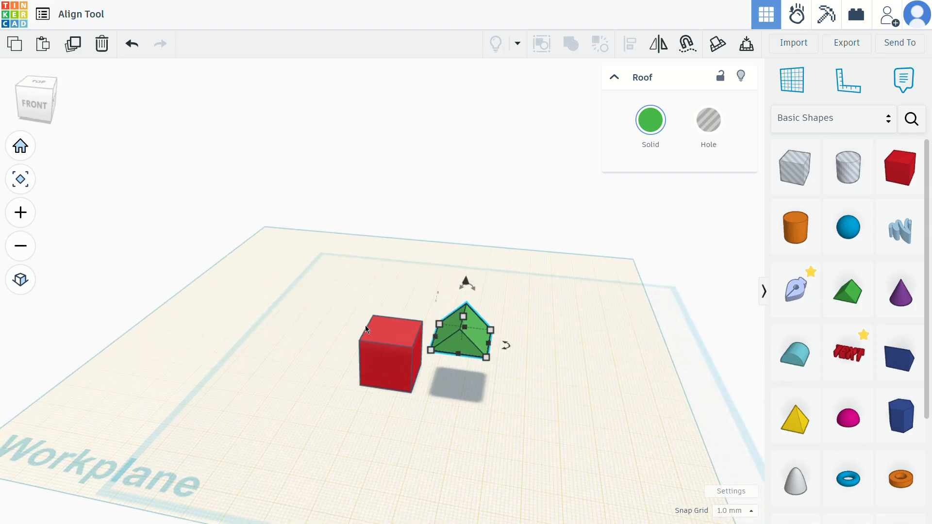
pyautogui.scroll(5, 391, 337)
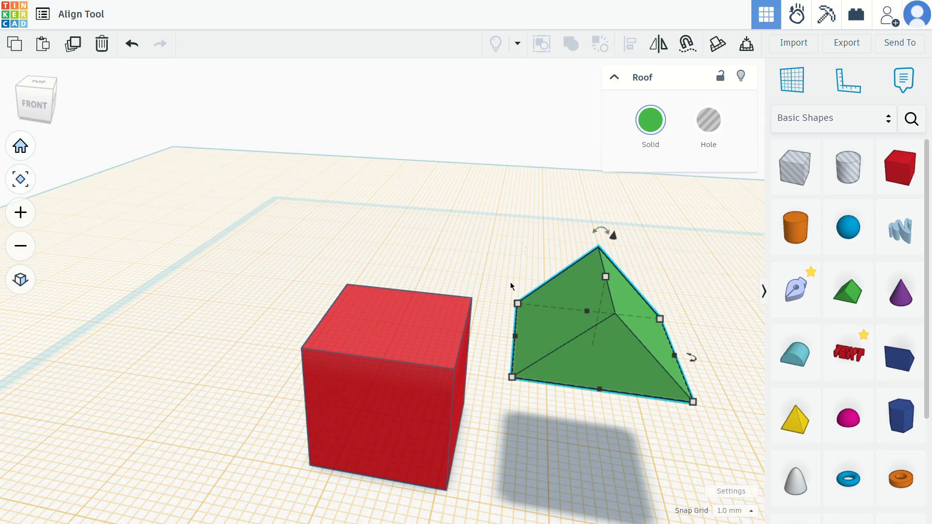
pyautogui.scroll(-3, 455, 334)
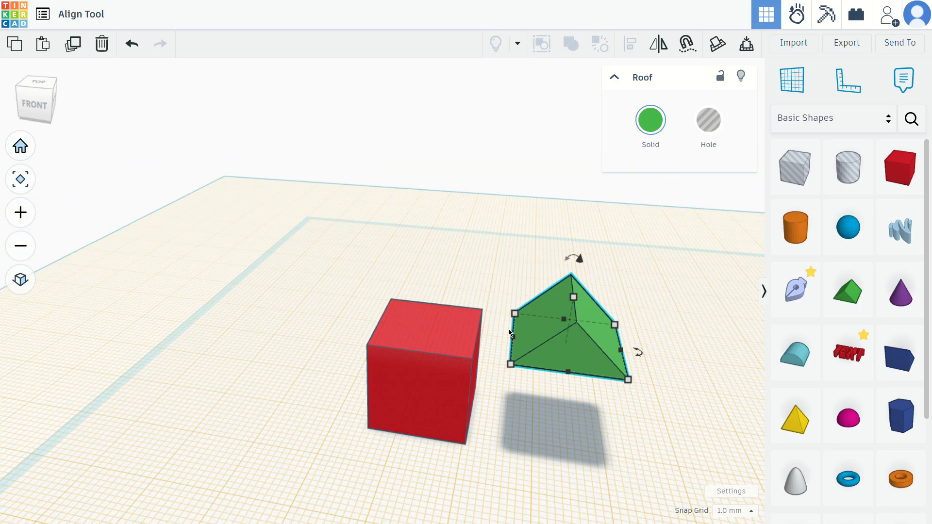
pyautogui.moveTo(346, 221); pyautogui.dragTo(643, 417)
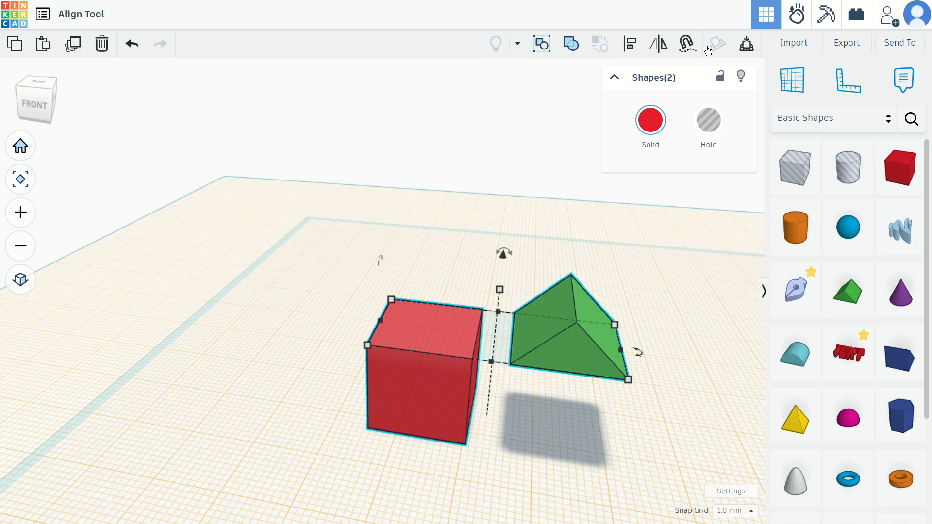
pyautogui.click(631, 45)
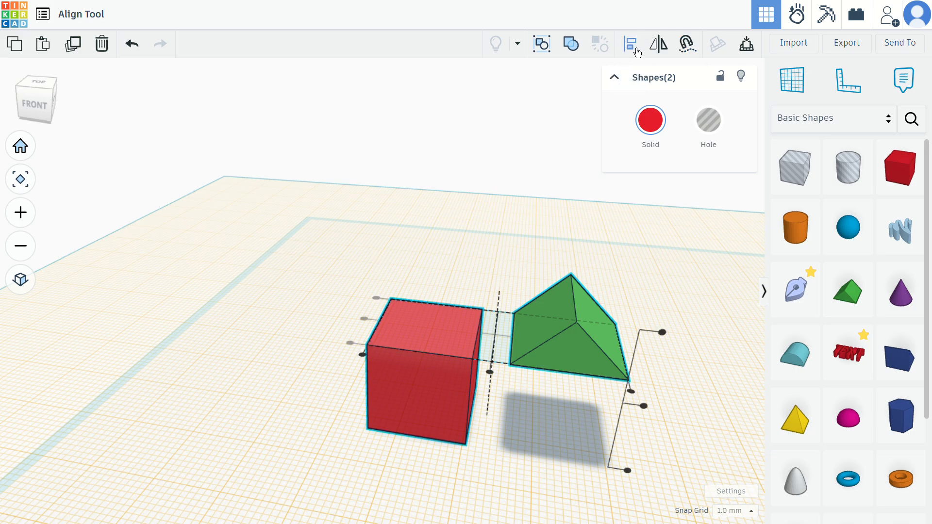
pyautogui.click(362, 356)
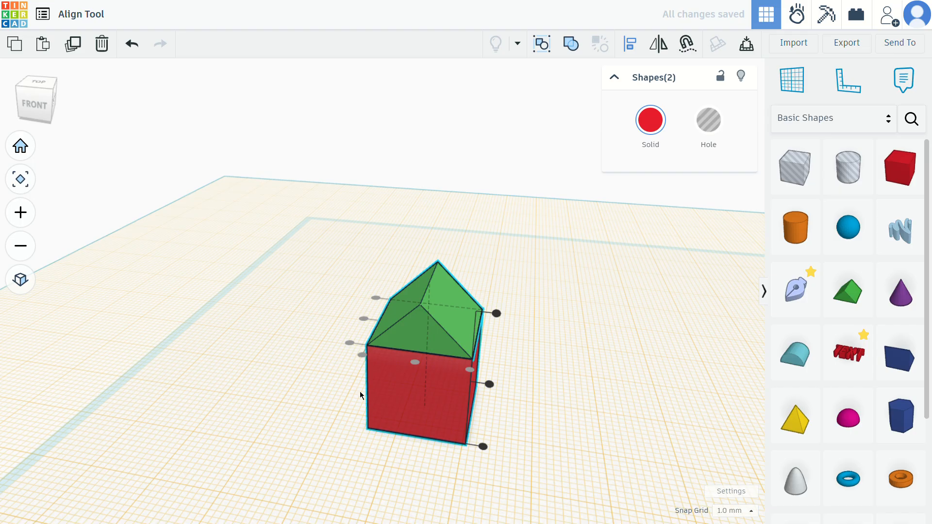
pyautogui.moveTo(359, 391); pyautogui.dragTo(613, 396, button='right')
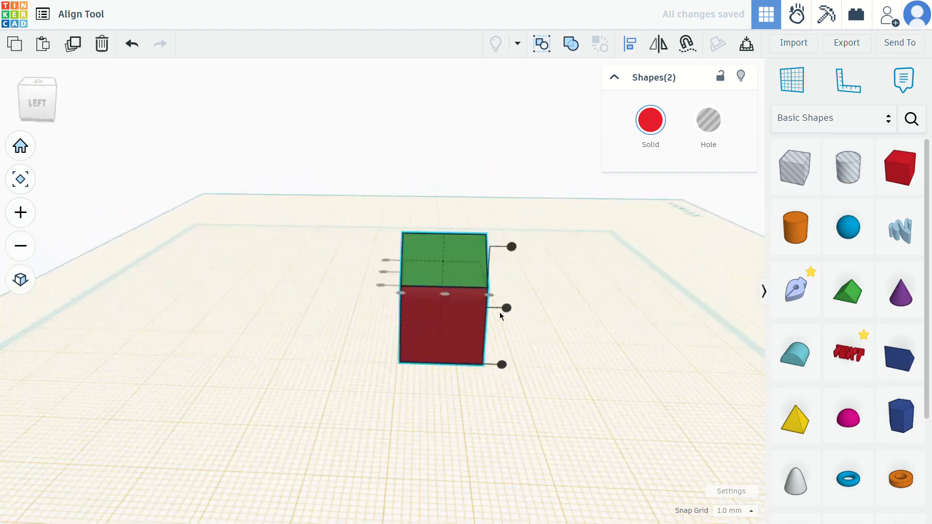
pyautogui.moveTo(447, 298); pyautogui.dragTo(519, 377, button='right')
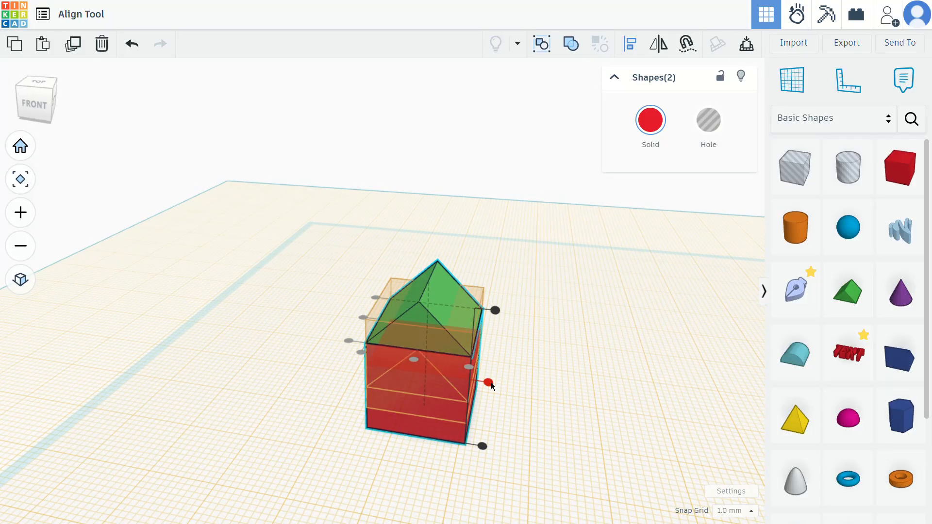
pyautogui.click(492, 312)
pyautogui.click(585, 357)
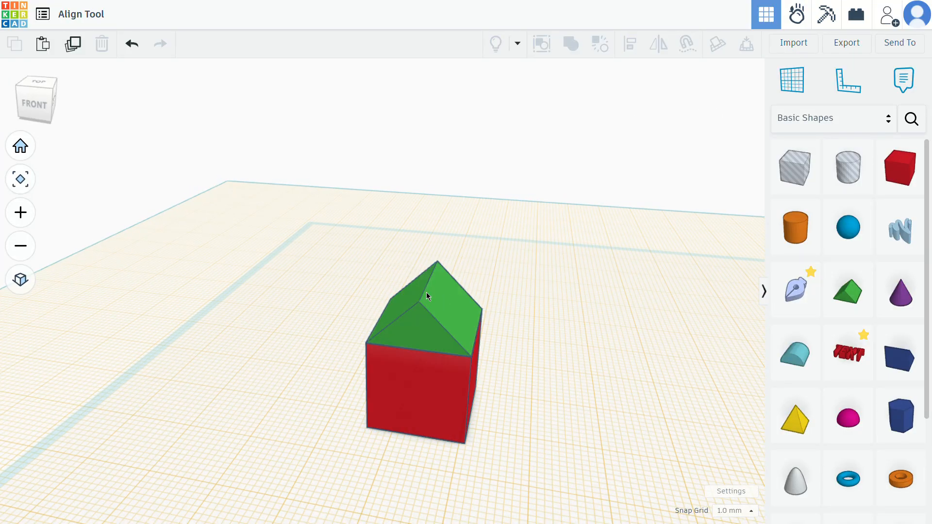
# Step: Inspect the finished house from several sides, and return the temporary workplane to the original base plane
pyautogui.moveTo(427, 295); pyautogui.dragTo(558, 271, button='right')
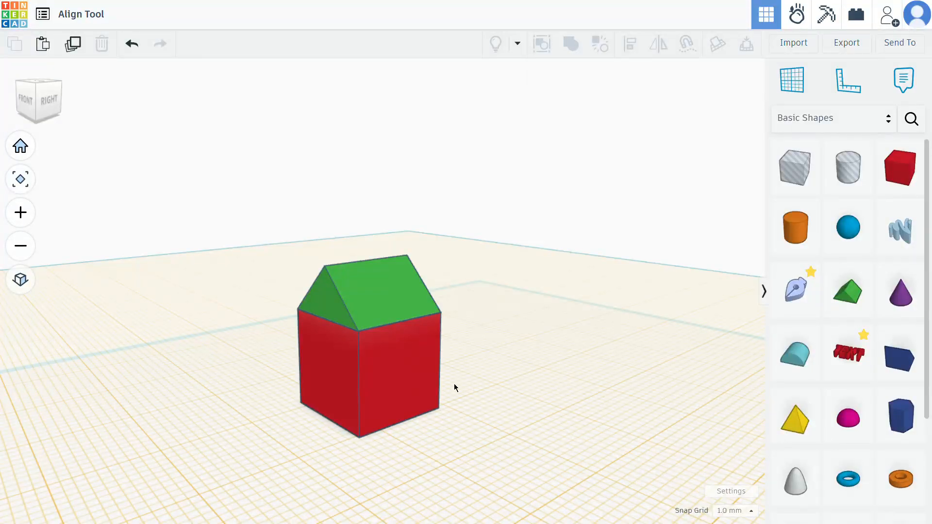
pyautogui.moveTo(409, 350); pyautogui.dragTo(320, 301, button='right')
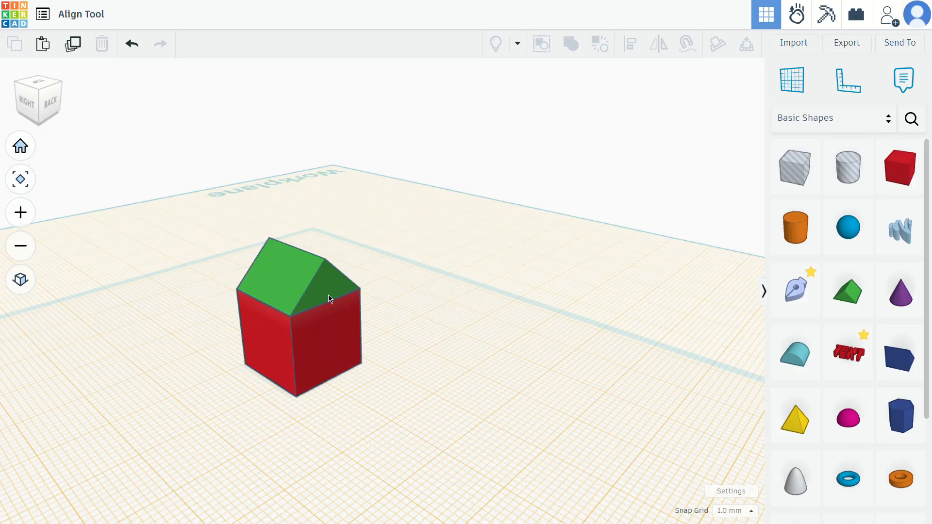
pyautogui.scroll(5, 299, 284)
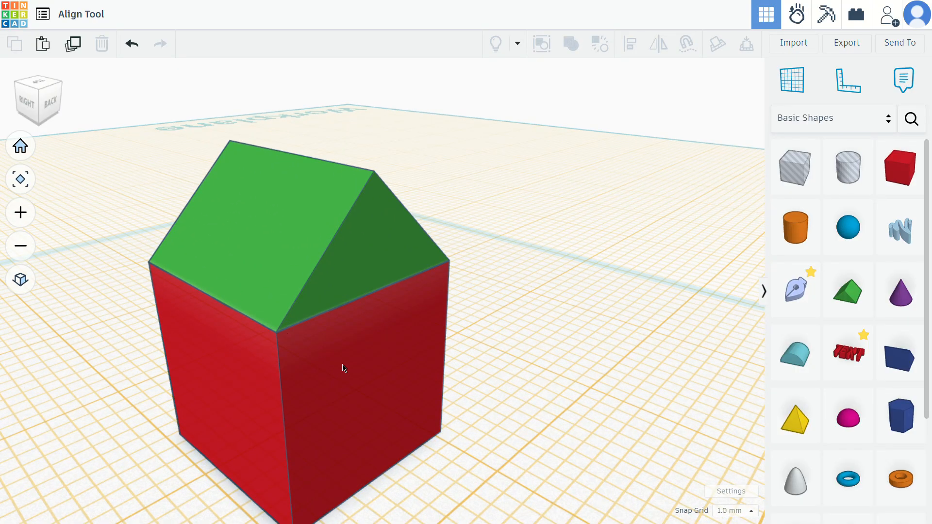
pyautogui.scroll(-4, 343, 371)
pyautogui.scroll(-5, 346, 381)
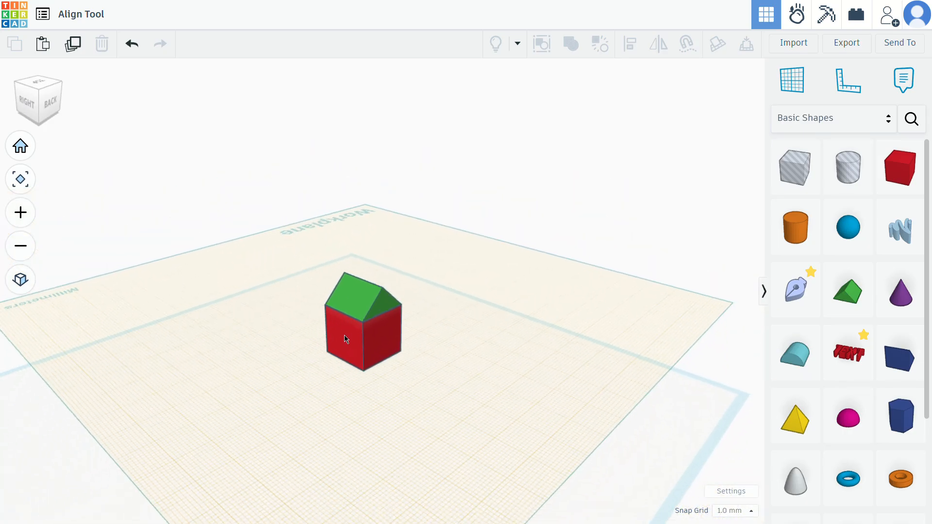
pyautogui.click(800, 92)
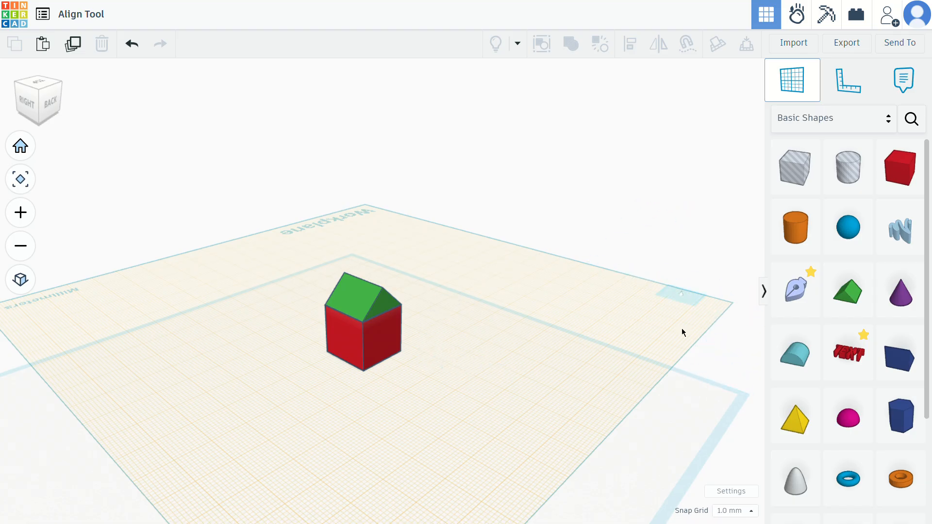
pyautogui.click(698, 416)
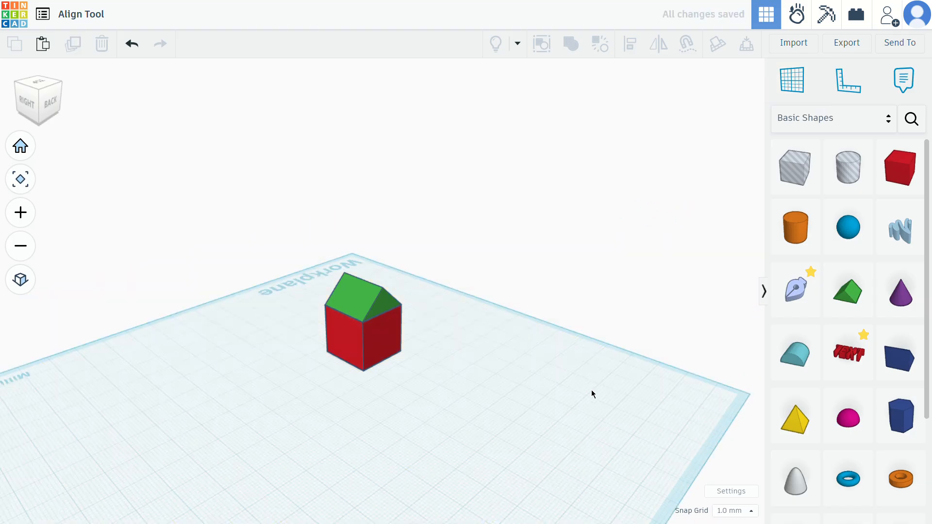
# Step: Move the green roof off to the side of the red box, and lower it close to the base workplane
pyautogui.moveTo(591, 389); pyautogui.dragTo(357, 289, button='right')
pyautogui.click(363, 317)
pyautogui.moveTo(364, 316); pyautogui.dragTo(510, 340)
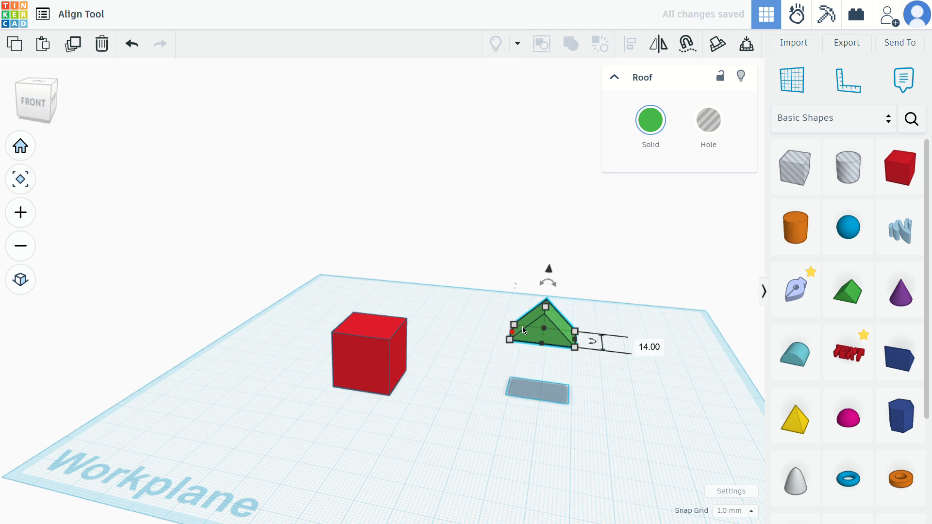
pyautogui.hotkey('ctrl', 'z')
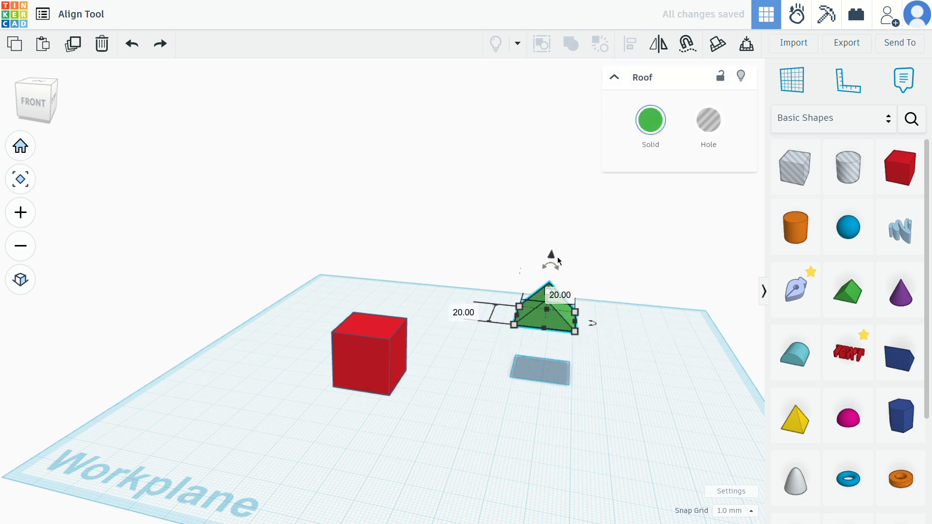
pyautogui.moveTo(557, 257); pyautogui.dragTo(546, 301)
pyautogui.click(501, 358)
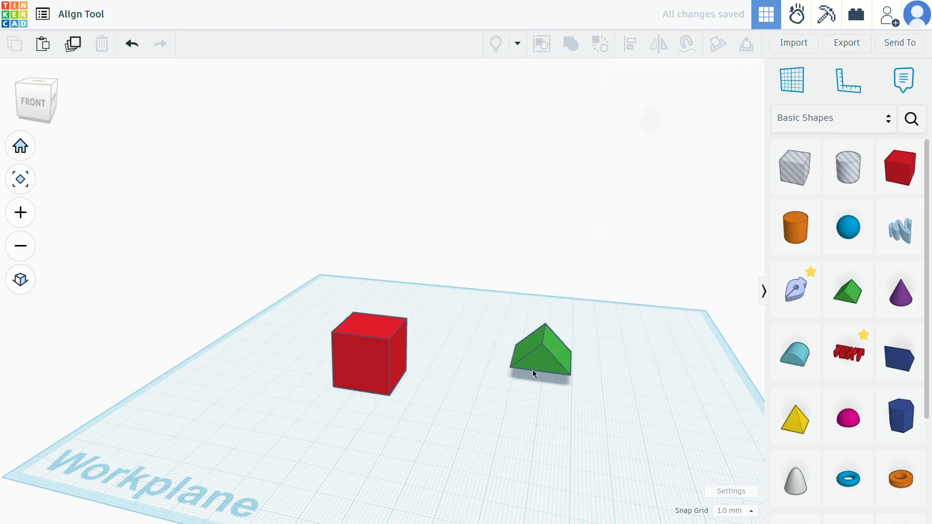
# Step: Drop the green roof onto the base workplane beside the red box
pyautogui.click(539, 363)
pyautogui.press('f')
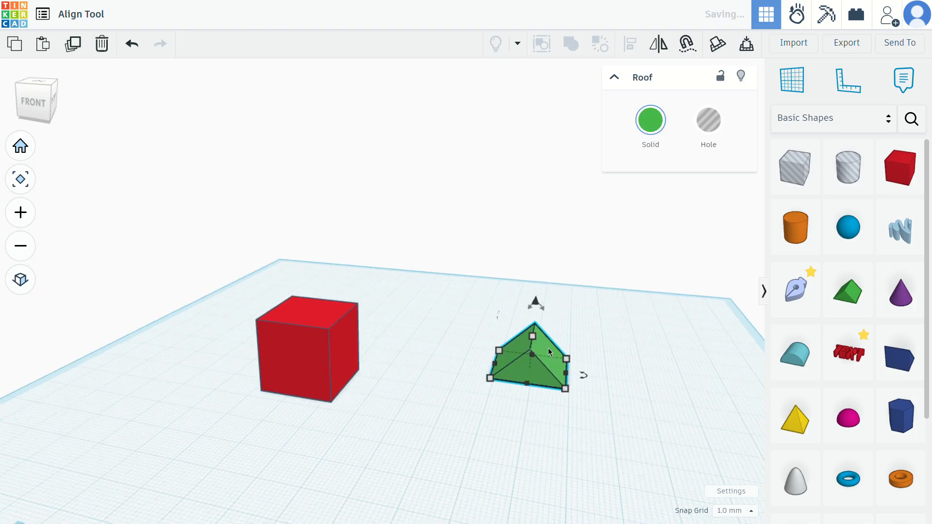
pyautogui.scroll(-3, 344, 360)
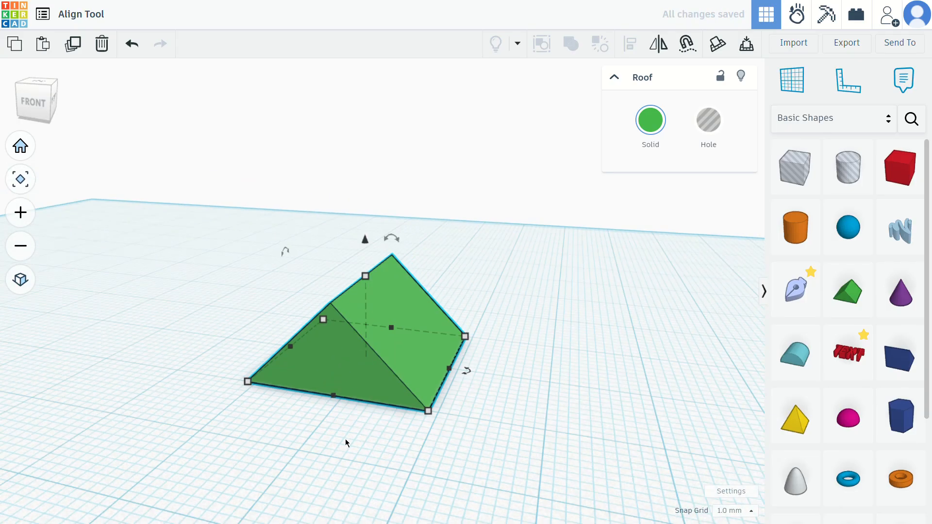
pyautogui.scroll(-3, 282, 403)
pyautogui.moveTo(264, 388); pyautogui.dragTo(364, 361, button='middle')
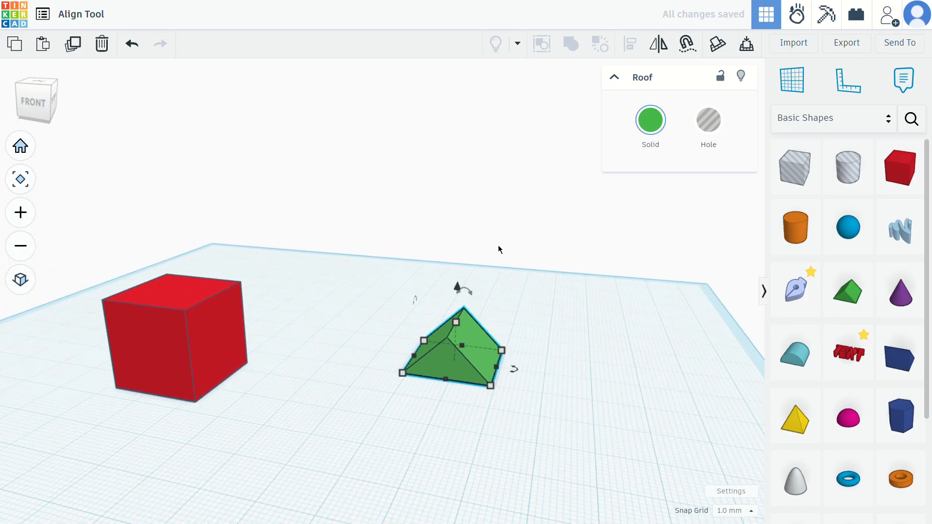
# Step: Place a temporary workplane on the red box's top face
pyautogui.click(790, 96)
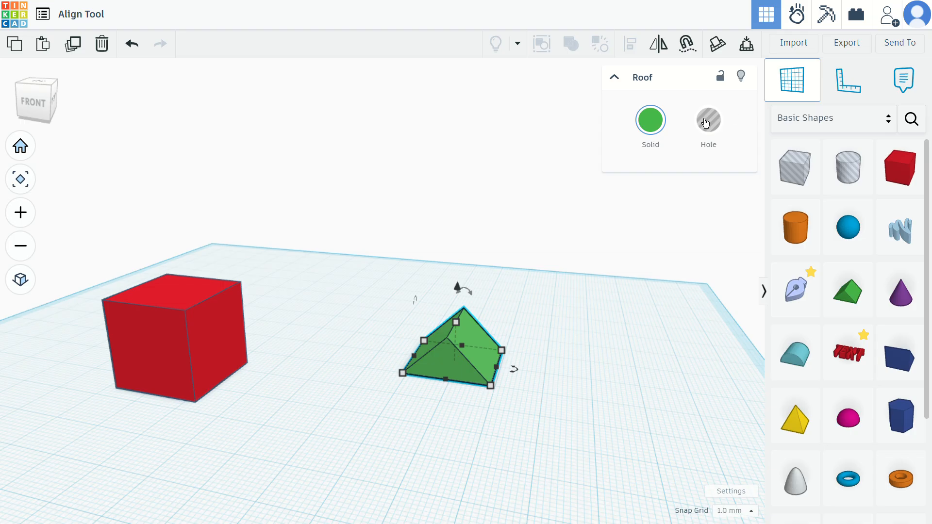
pyautogui.click(179, 291)
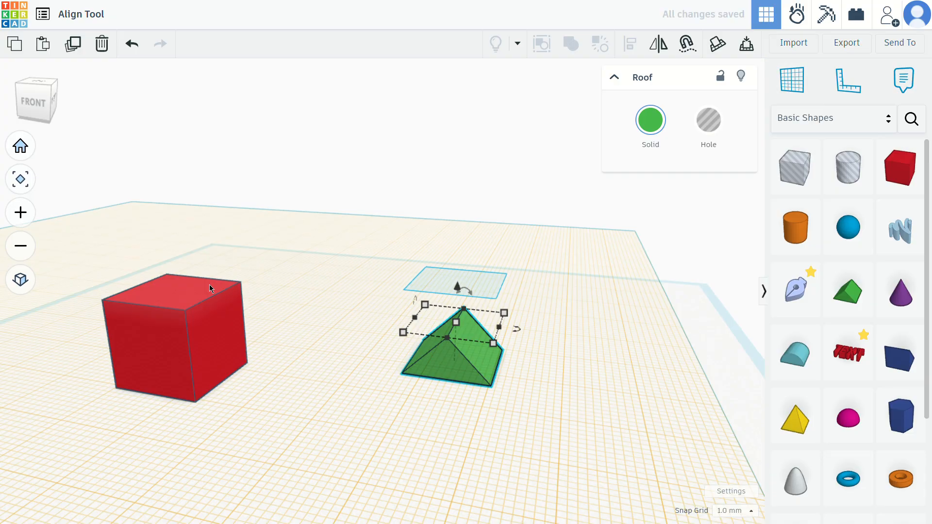
pyautogui.click(534, 357)
# Step: Drop the green roof up onto the temporary workplane, and undo and redo the drop to compare its two heights
pyautogui.click(430, 357)
pyautogui.moveTo(459, 328); pyautogui.dragTo(324, 250, button='right')
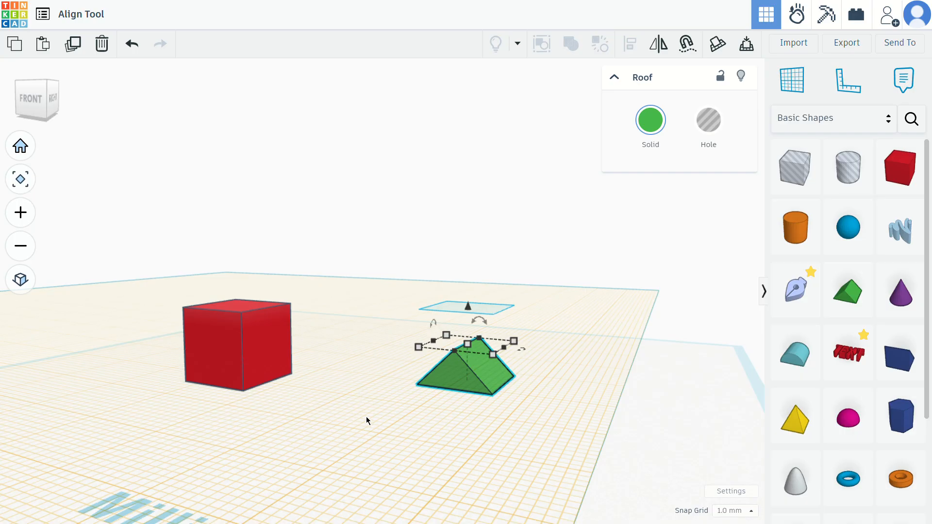
pyautogui.moveTo(474, 324)
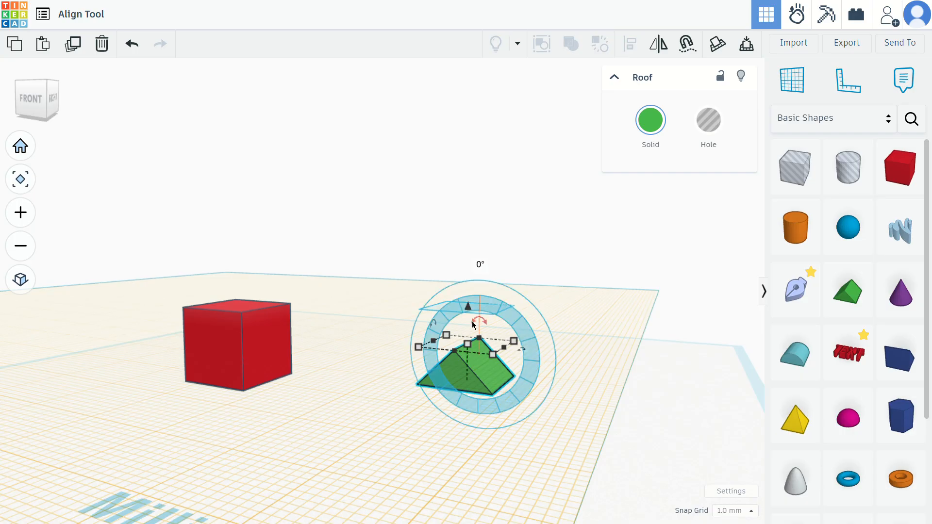
pyautogui.press('d')
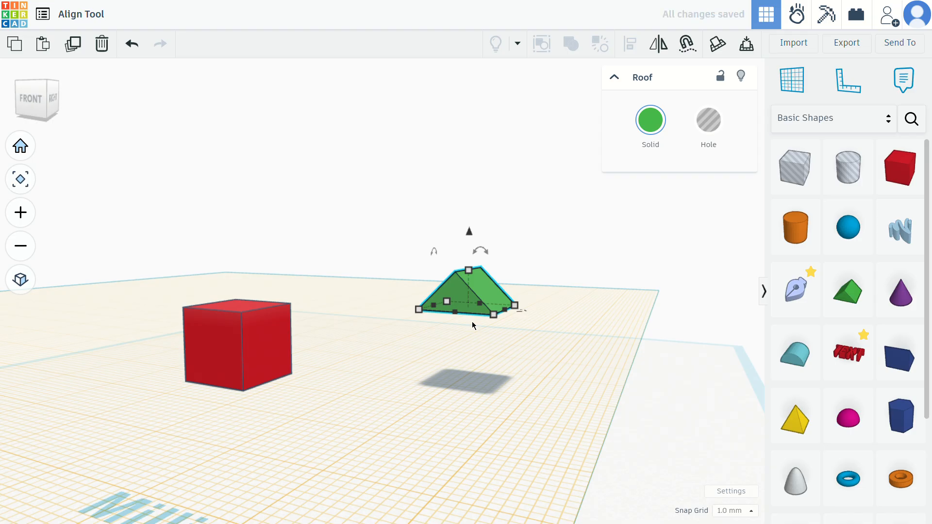
pyautogui.hotkey('ctrl', 'z')
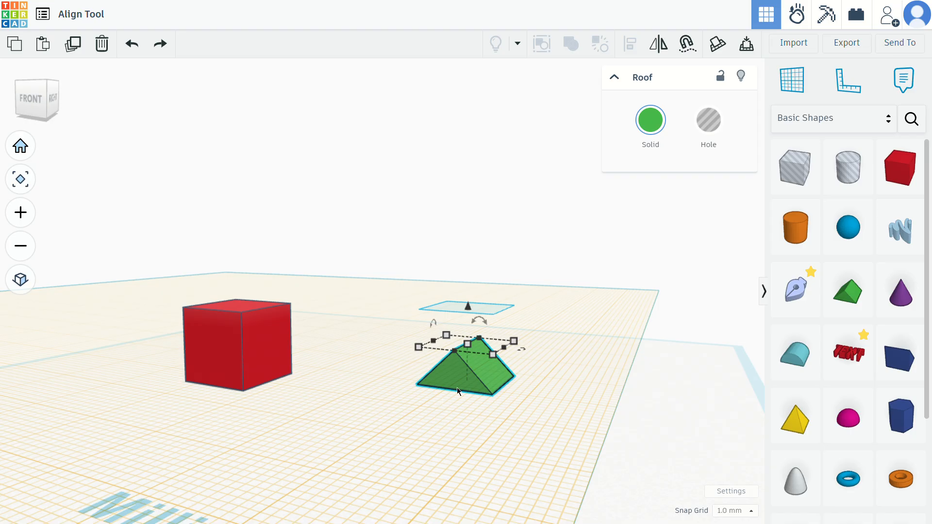
pyautogui.hotkey('ctrl', 'y')
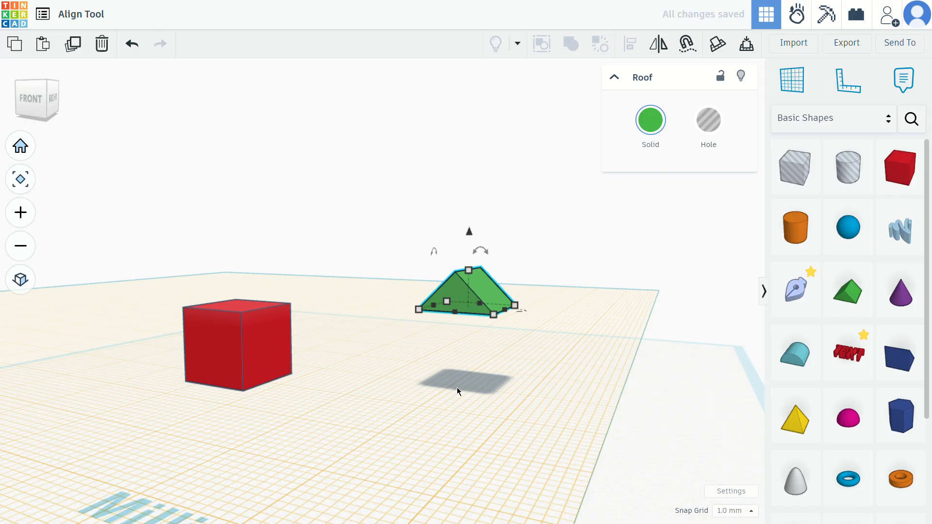
# Step: Raise the green roof 18 mm above the temporary workplane, and drop it back down onto that plane
pyautogui.moveTo(456, 388); pyautogui.dragTo(672, 392, button='right')
pyautogui.moveTo(476, 230); pyautogui.dragTo(480, 139)
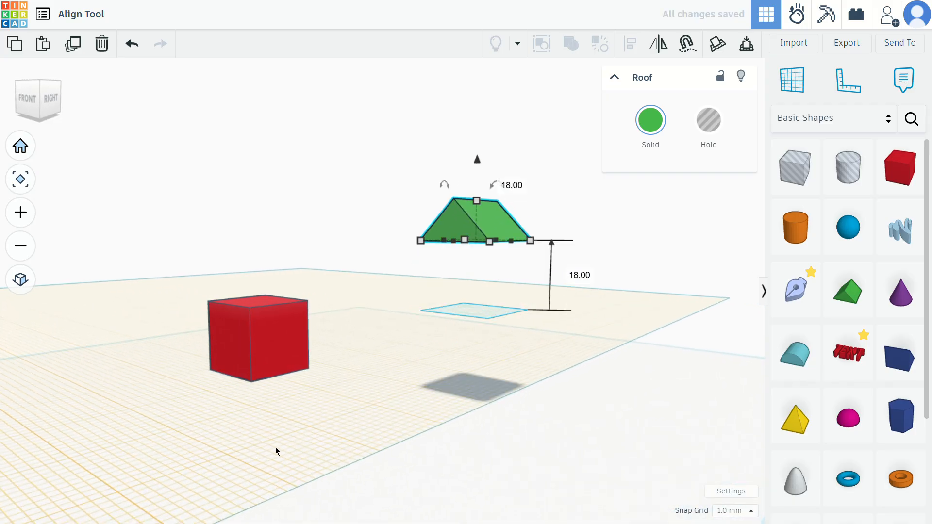
pyautogui.press('d')
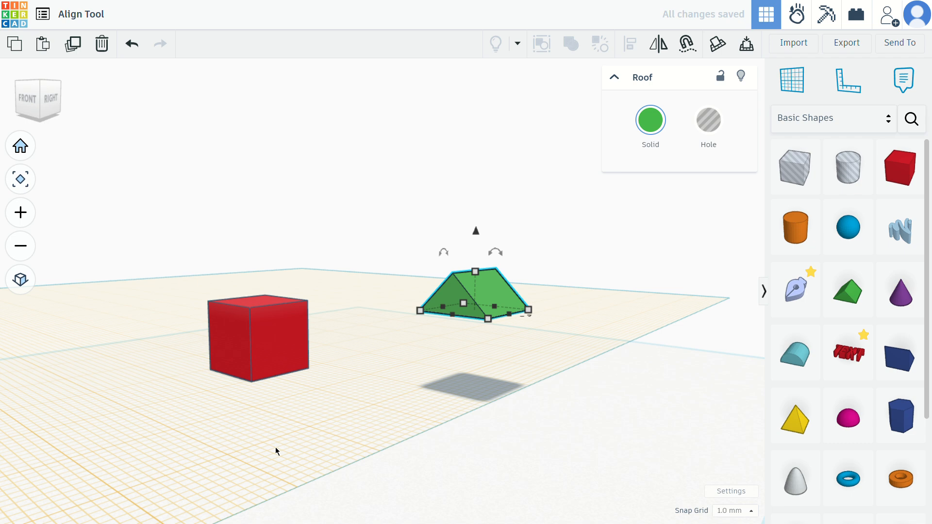
# Step: Slide the green roof along the temporary workplane to a spot closer to the red box
pyautogui.moveTo(275, 447); pyautogui.dragTo(462, 296, button='right')
pyautogui.moveTo(456, 296); pyautogui.dragTo(313, 340)
pyautogui.moveTo(313, 340); pyautogui.dragTo(344, 408, button='right')
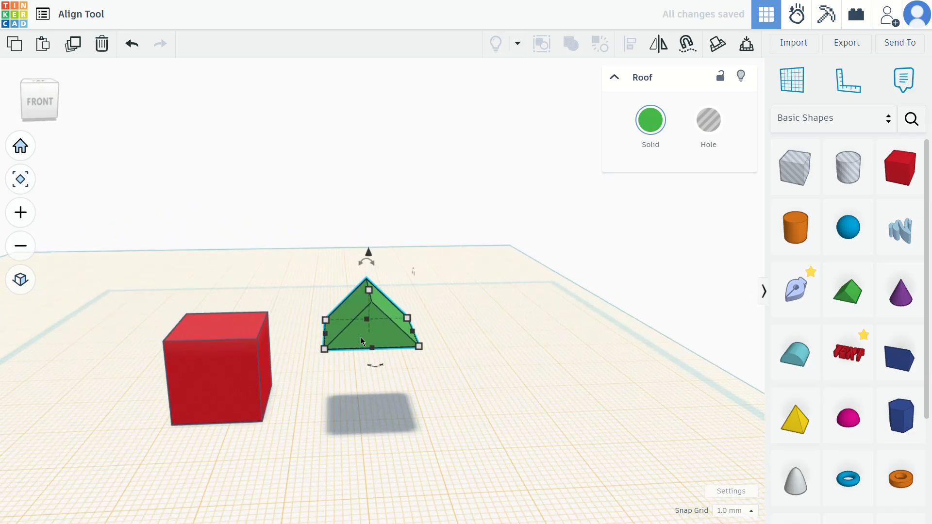
pyautogui.moveTo(596, 420); pyautogui.dragTo(308, 270, button='right')
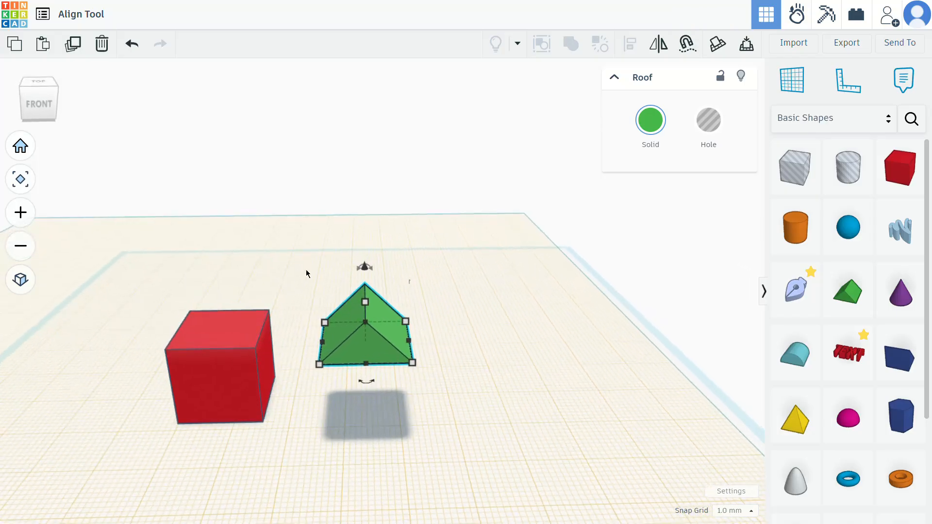
# Step: Select the red box and the green roof together, and align them along their left sides
pyautogui.moveTo(153, 261); pyautogui.dragTo(444, 397)
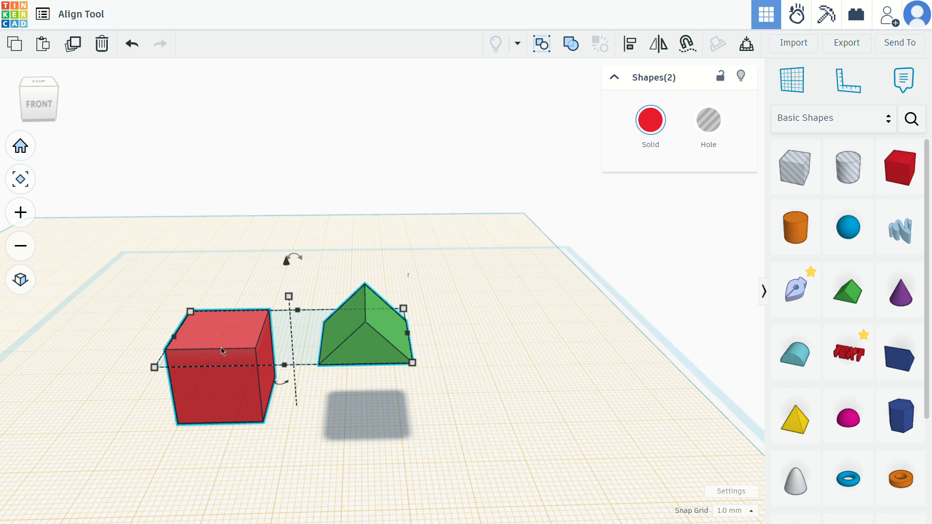
pyautogui.click(635, 49)
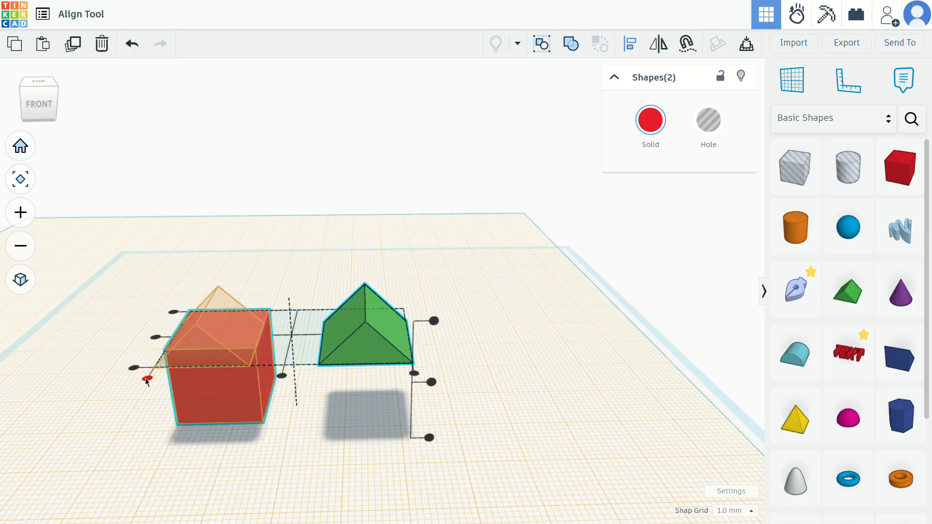
pyautogui.click(145, 378)
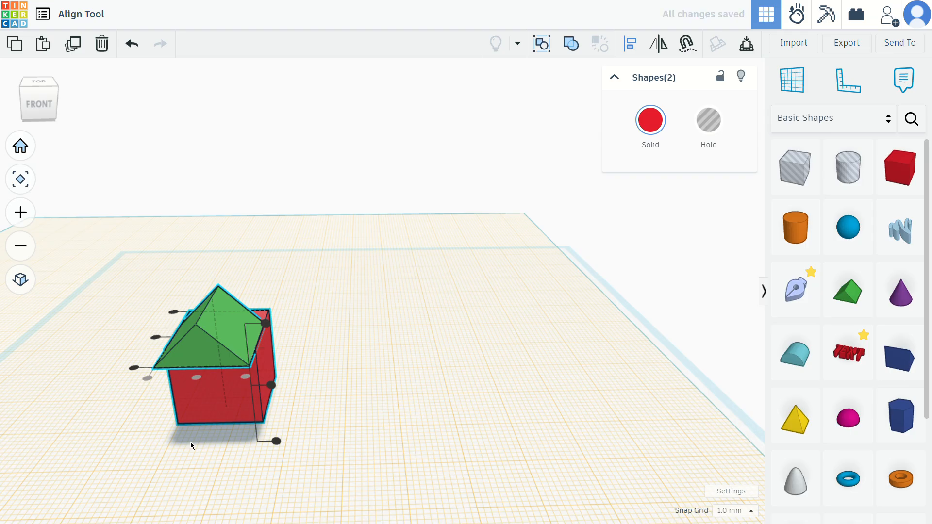
# Step: Align the green roof and the red box along their back sides so the roof sits squarely on top, and clear the selection
pyautogui.moveTo(220, 445); pyautogui.dragTo(485, 443, button='right')
pyautogui.press('l')
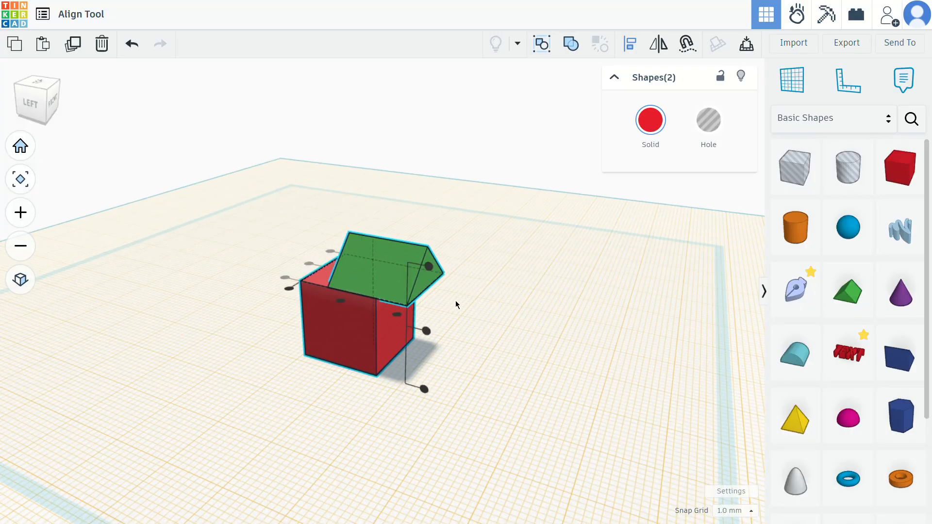
pyautogui.click(427, 391)
pyautogui.moveTo(427, 391); pyautogui.dragTo(298, 291, button='right')
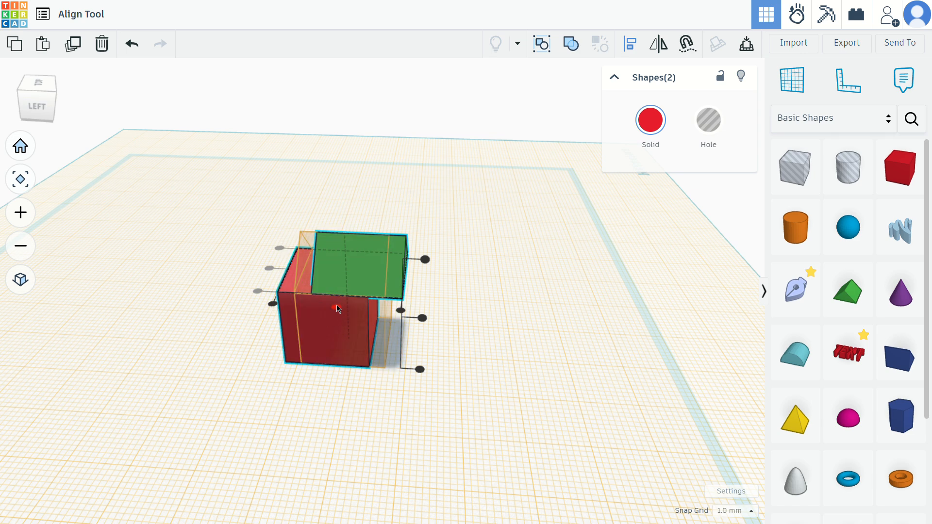
pyautogui.click(273, 304)
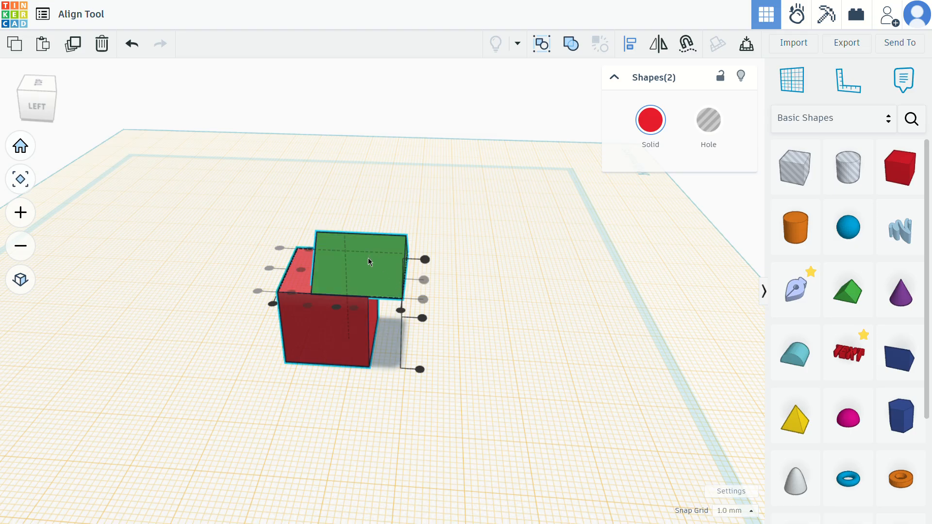
pyautogui.click(272, 305)
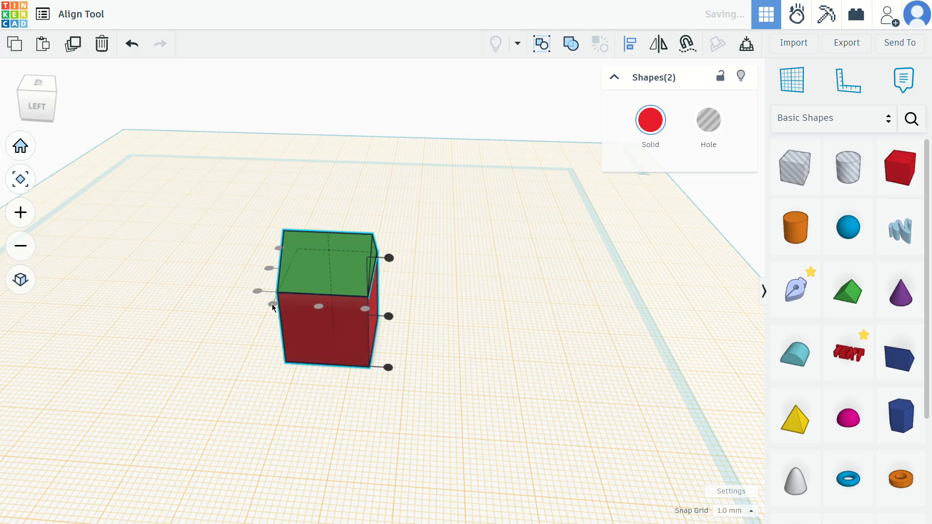
pyautogui.moveTo(495, 366); pyautogui.dragTo(373, 253, button='right')
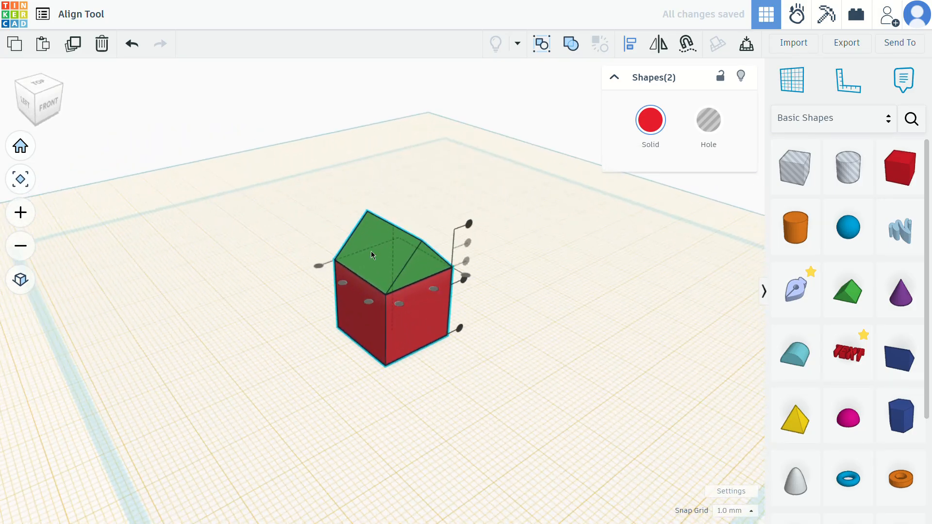
pyautogui.click(564, 184)
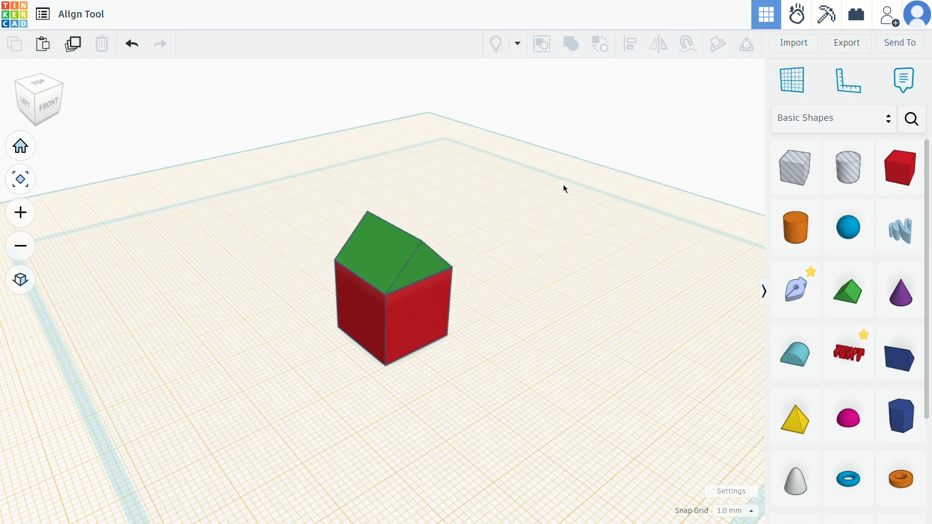
# Step: Check the base dimensions of the green roof and the red box, and inspect the assembled house from several sides
pyautogui.click(385, 281)
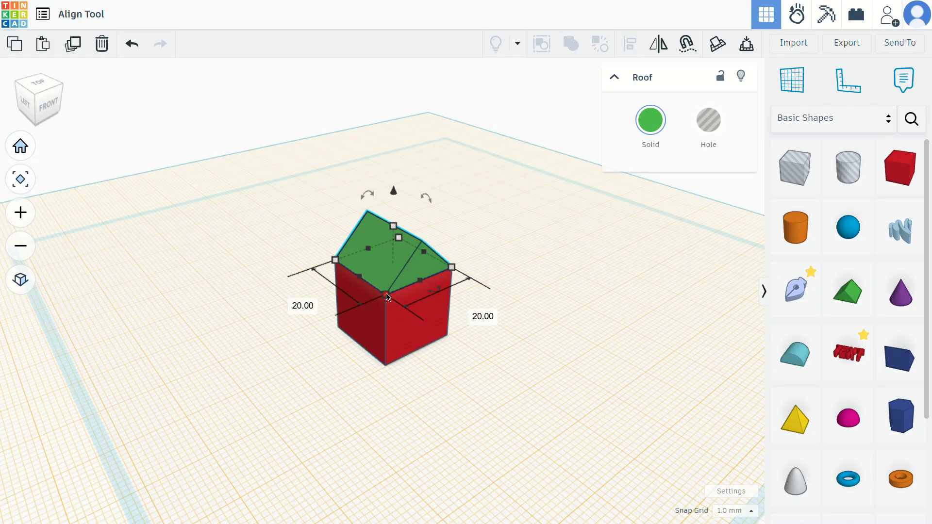
pyautogui.click(387, 296)
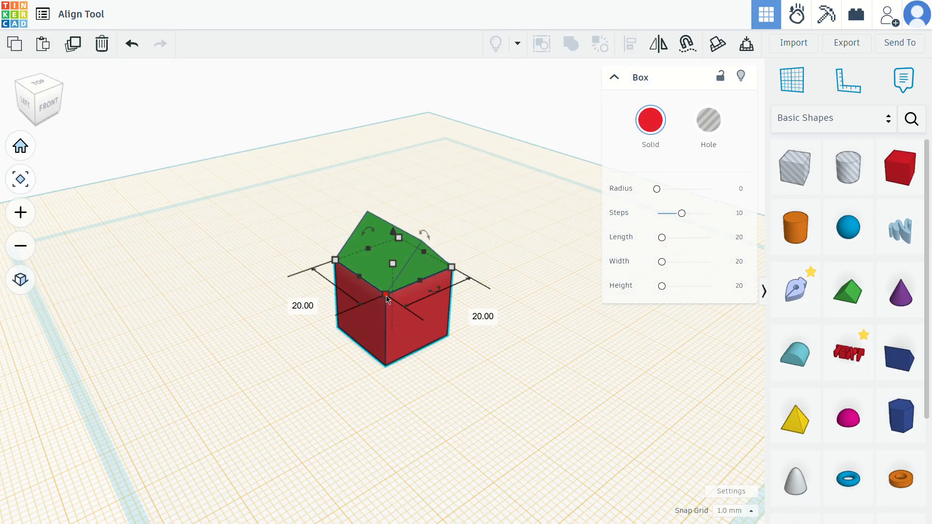
pyautogui.moveTo(543, 354); pyautogui.dragTo(490, 321, button='right')
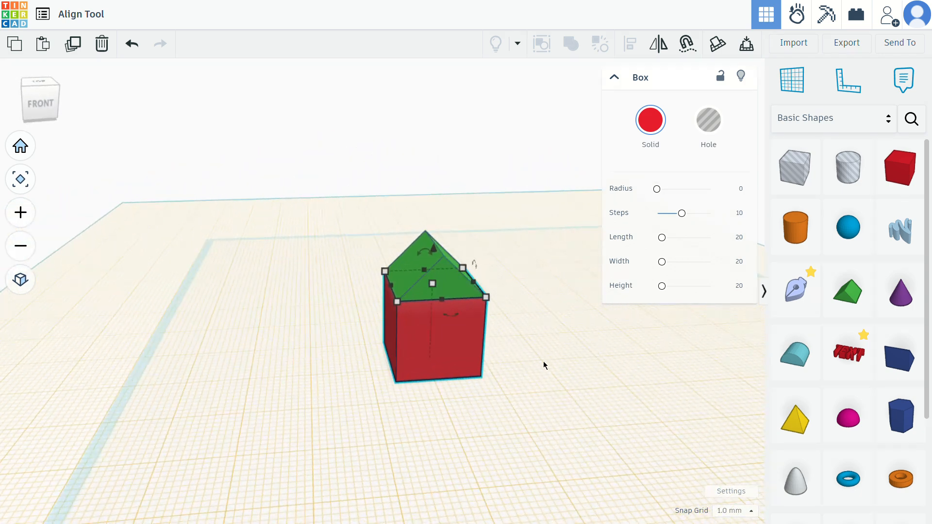
pyautogui.scroll(-3, 543, 359)
pyautogui.moveTo(601, 342); pyautogui.dragTo(491, 297)
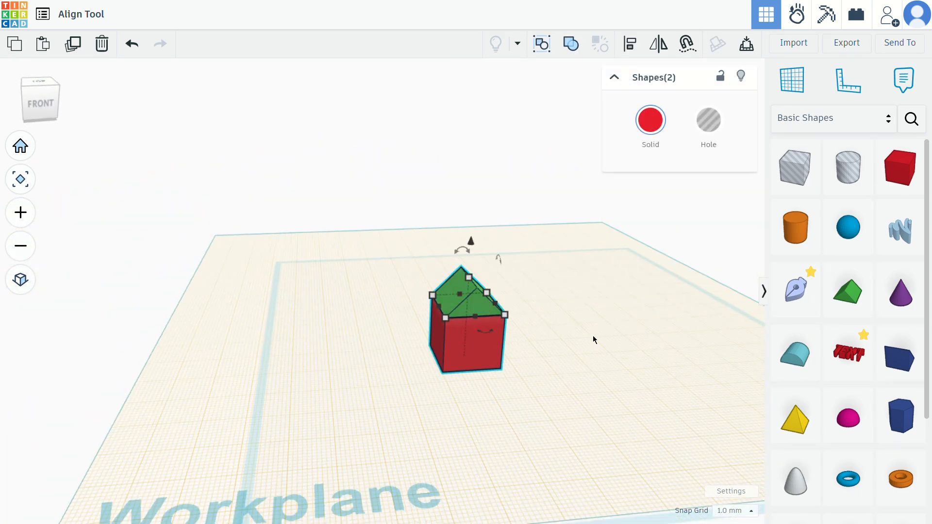
pyautogui.moveTo(593, 336); pyautogui.dragTo(736, 264, button='right')
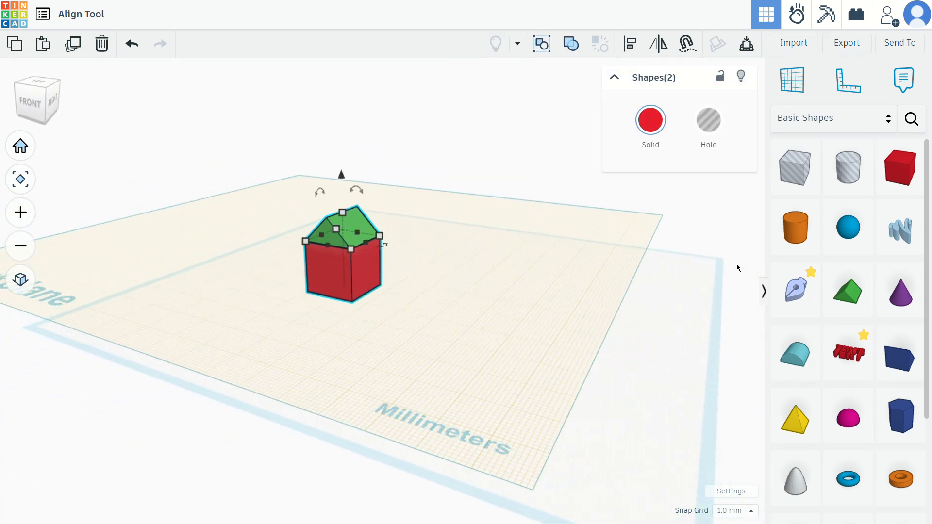
pyautogui.click(697, 275)
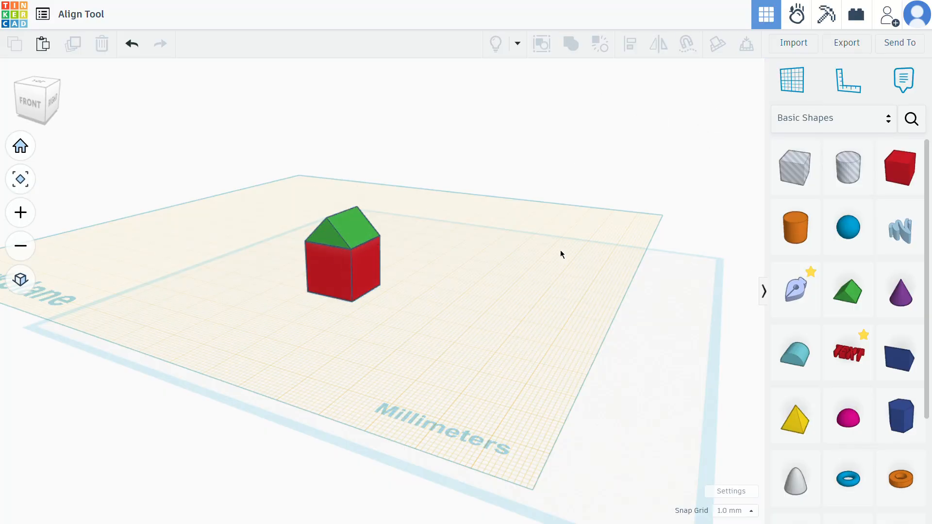
# Step: Return the workplane to the base, and add a round roof shape beside the house
pyautogui.click(800, 86)
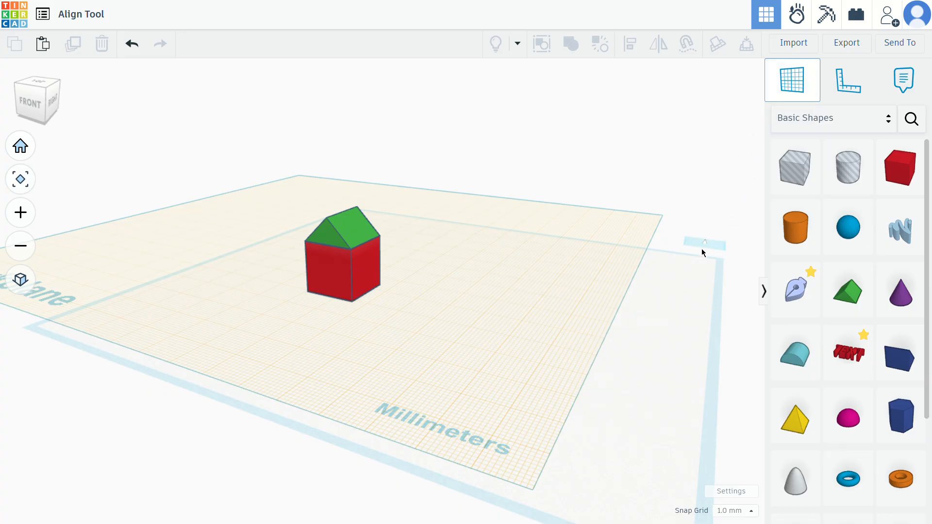
pyautogui.click(655, 334)
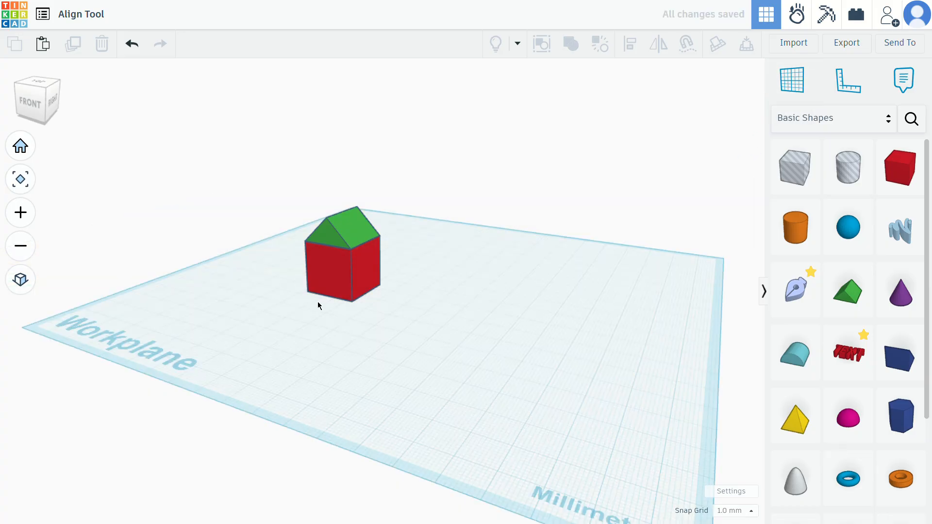
pyautogui.scroll(2, 318, 305)
pyautogui.moveTo(542, 246); pyautogui.dragTo(512, 267, button='middle')
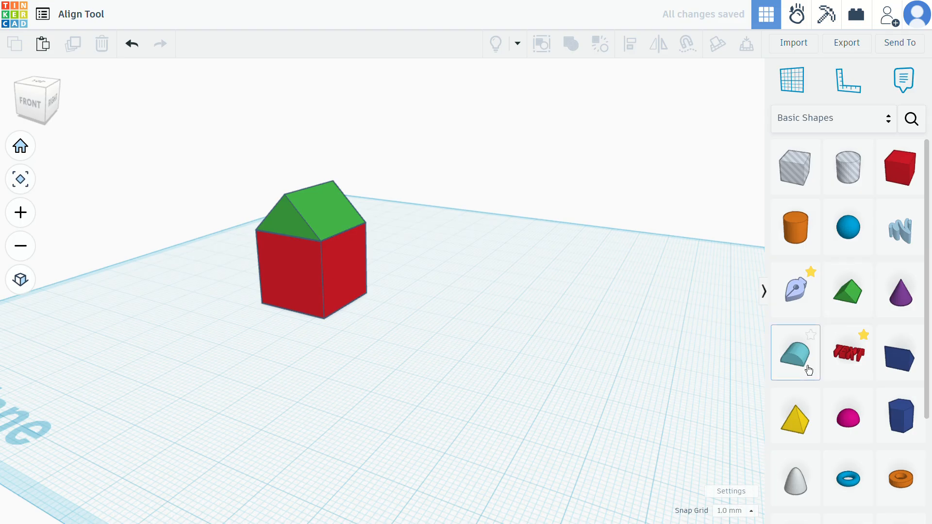
pyautogui.moveTo(803, 362); pyautogui.dragTo(427, 329)
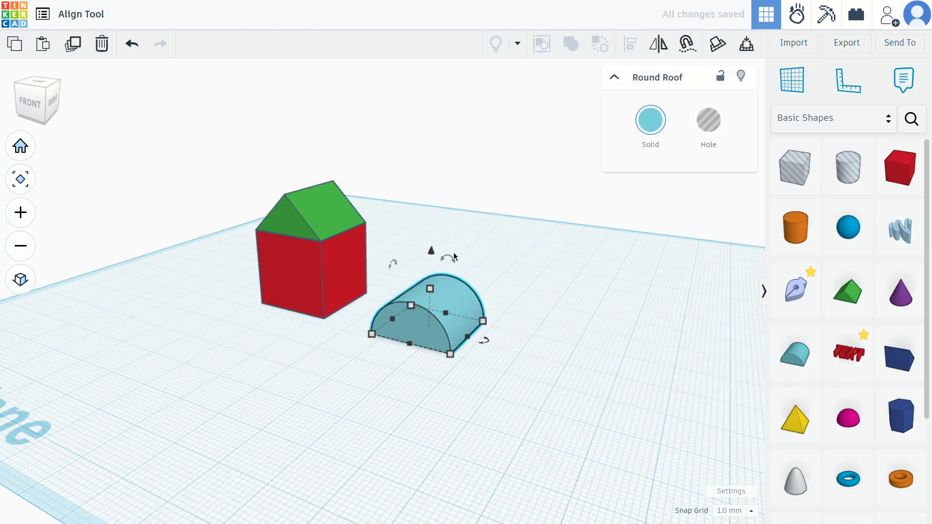
# Step: Rotate the round roof 90° so its flat face stands vertically toward the house, and check its height
pyautogui.moveTo(453, 252); pyautogui.dragTo(494, 299)
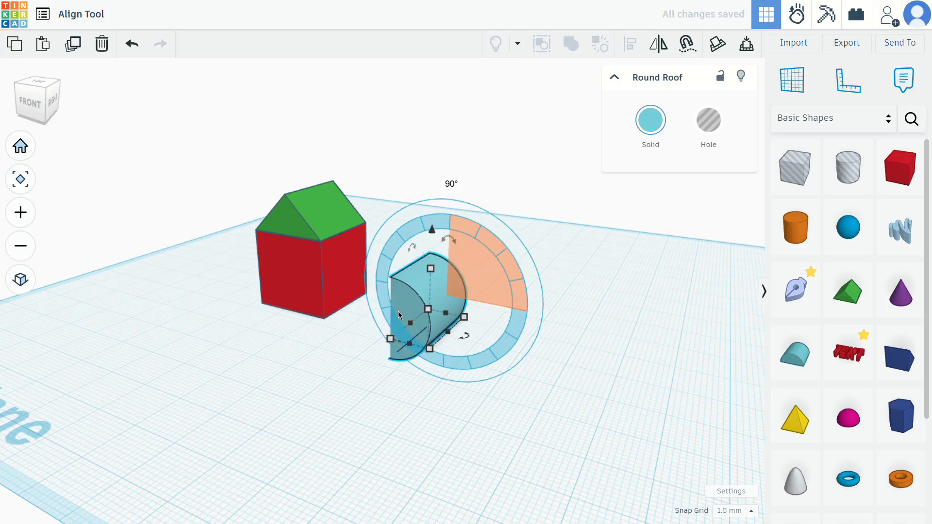
pyautogui.click(385, 354)
pyautogui.moveTo(406, 324); pyautogui.dragTo(482, 281, button='right')
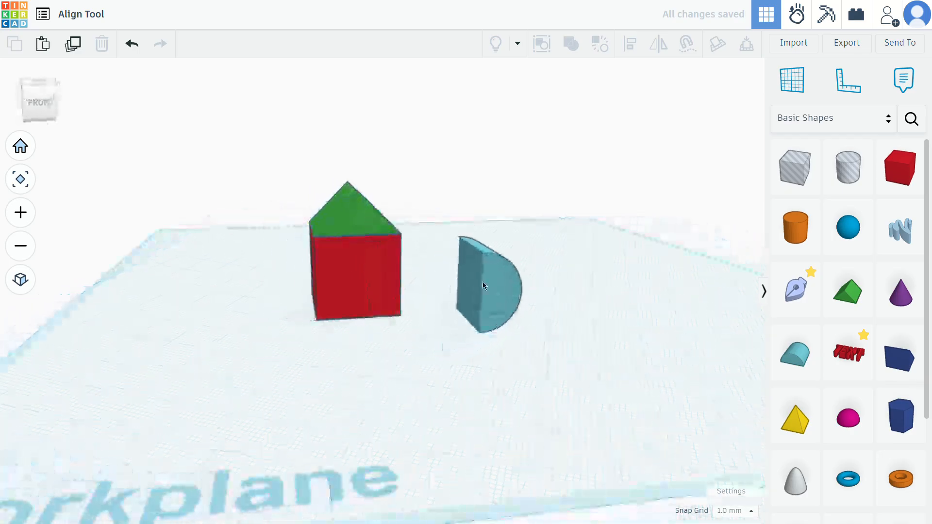
pyautogui.click(475, 272)
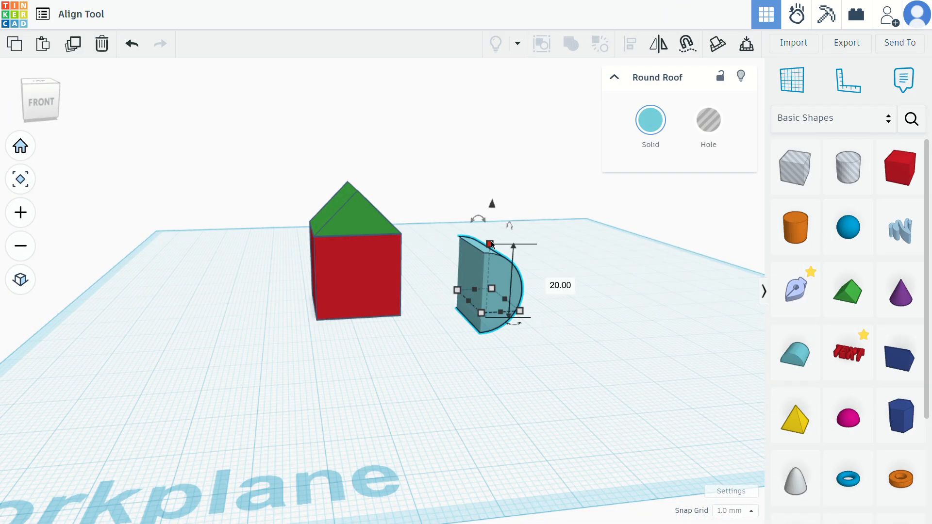
pyautogui.moveTo(589, 337); pyautogui.dragTo(417, 364, button='right')
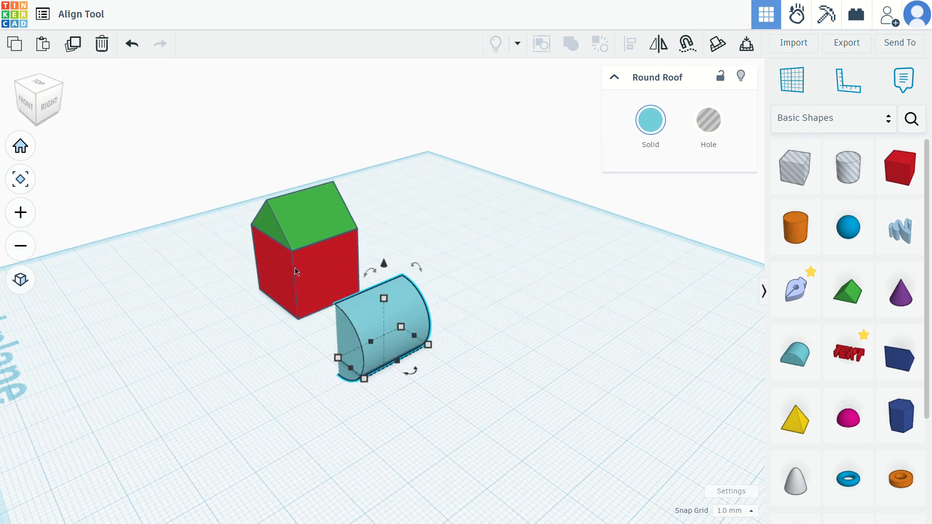
# Step: Place a temporary workplane on the red box's right wall, and drop the round roof against it
pyautogui.click(802, 97)
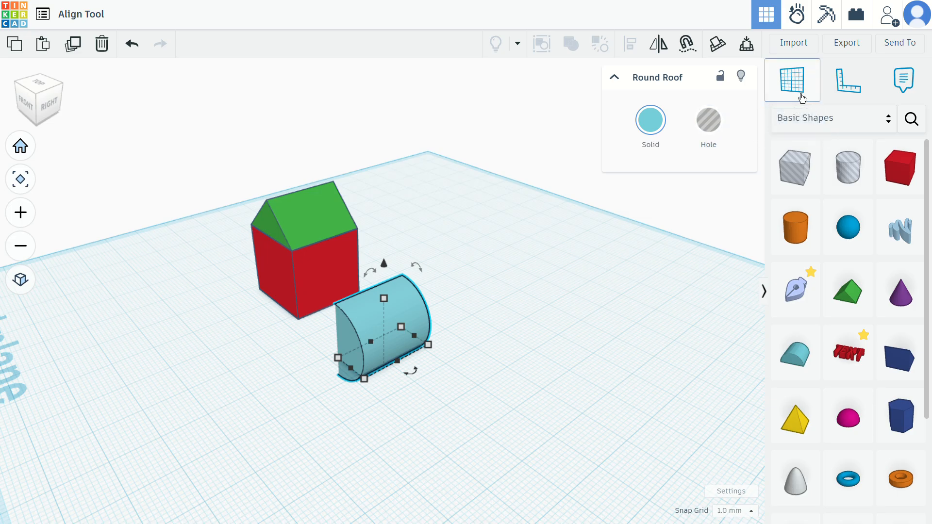
pyautogui.click(327, 275)
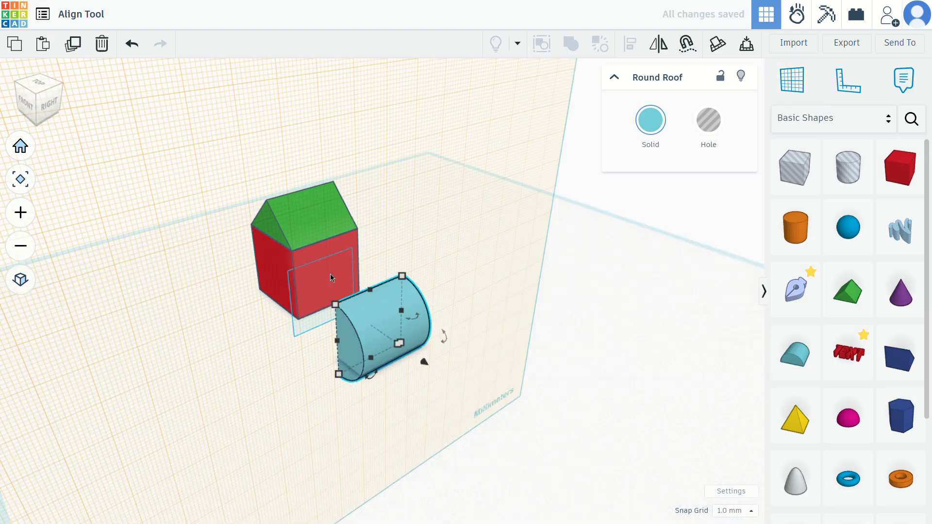
pyautogui.moveTo(330, 274); pyautogui.dragTo(226, 142, button='right')
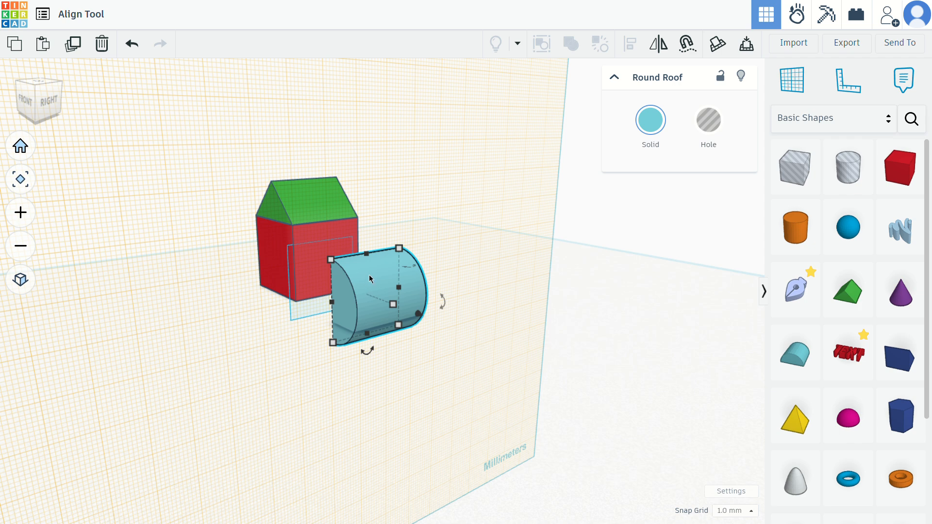
pyautogui.moveTo(369, 275); pyautogui.dragTo(470, 272, button='right')
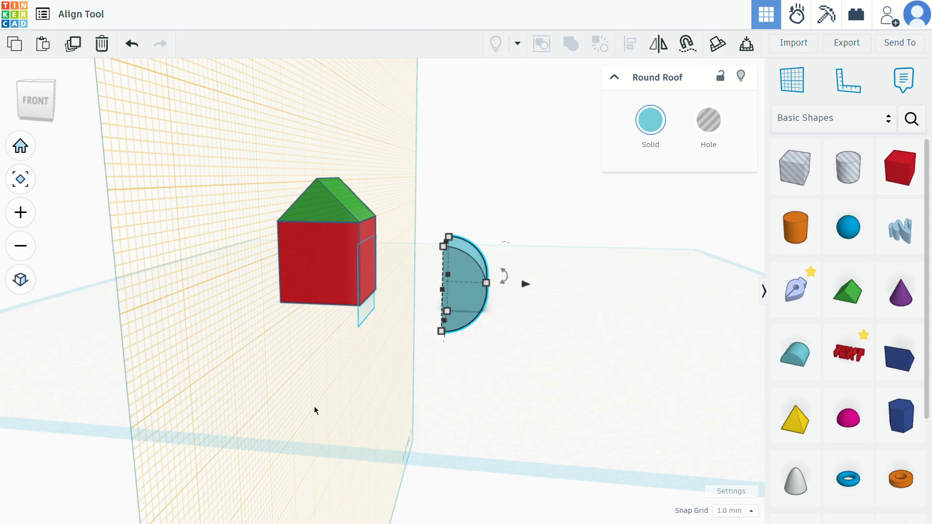
pyautogui.press('d')
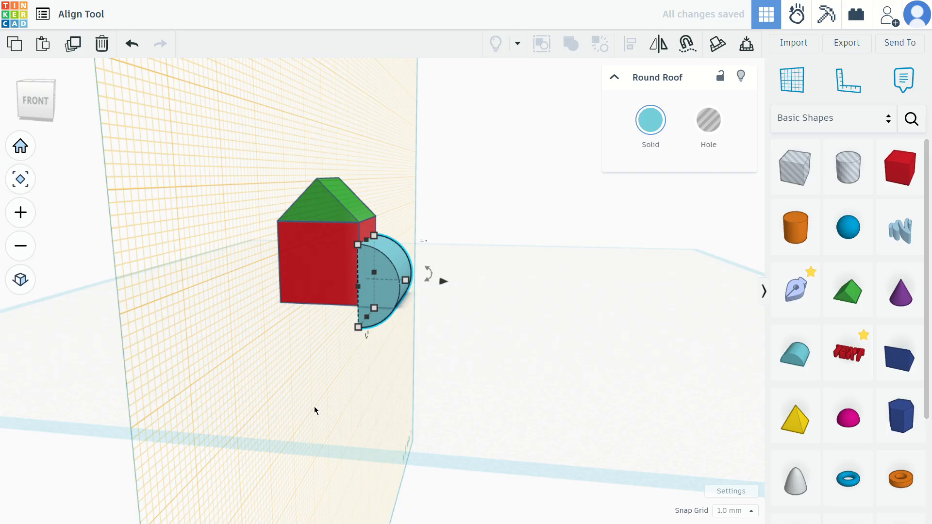
pyautogui.moveTo(316, 410); pyautogui.dragTo(581, 313, button='right')
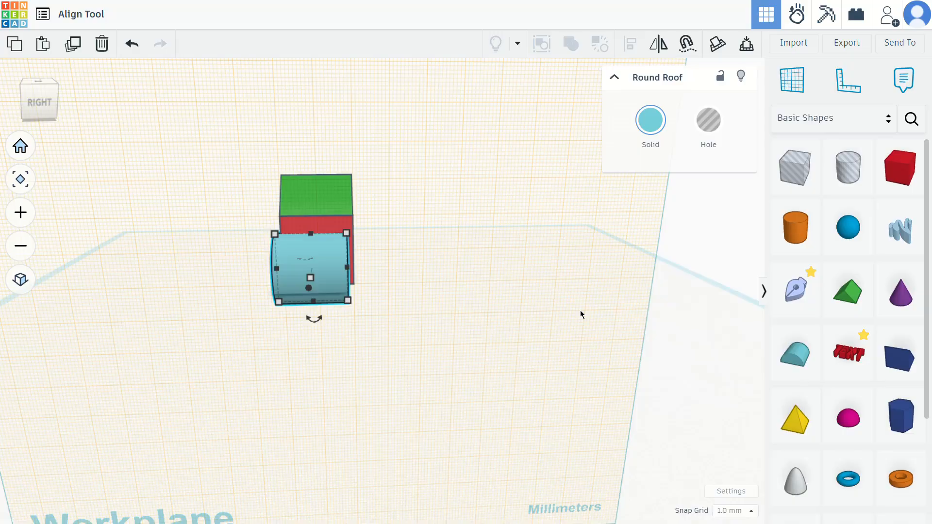
# Step: Try to centre the round roof along the red box's side wall with Align, and undo the alignment
pyautogui.click(270, 214)
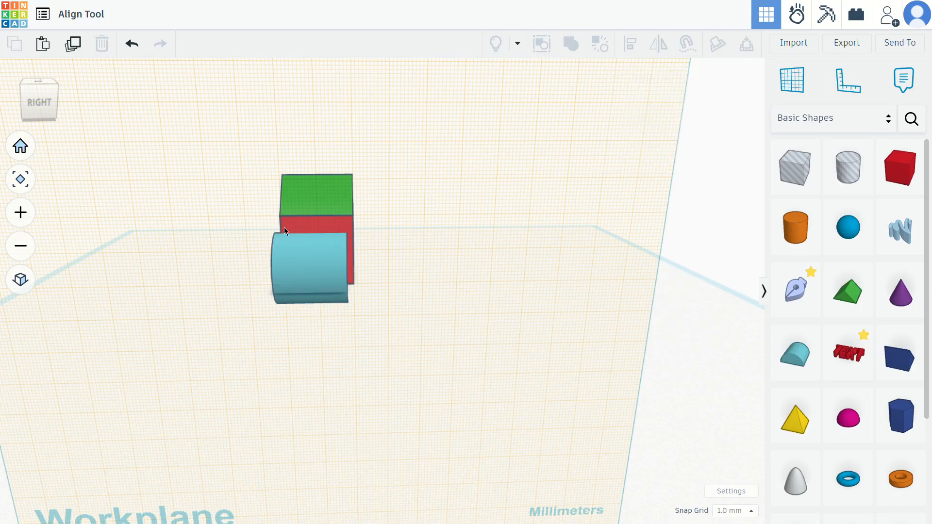
pyautogui.moveTo(373, 228); pyautogui.dragTo(325, 262)
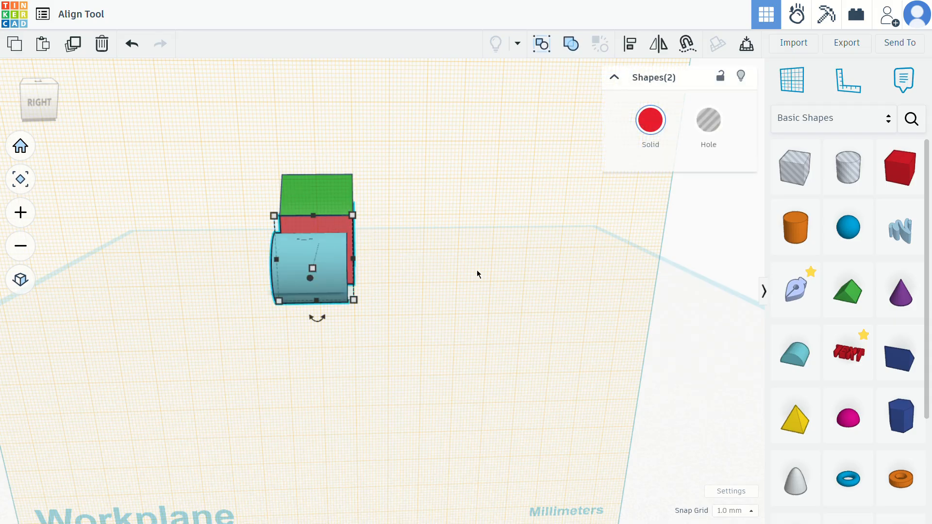
pyautogui.moveTo(478, 274); pyautogui.dragTo(387, 259, button='right')
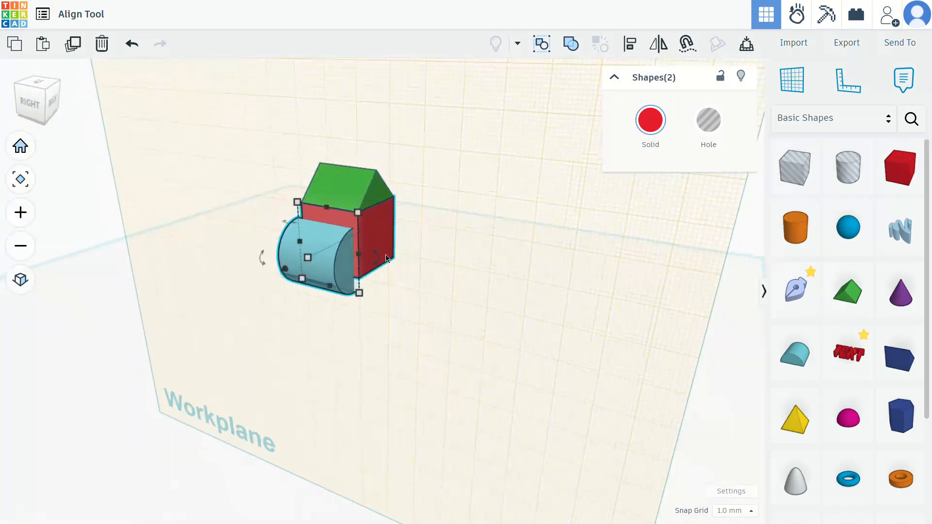
pyautogui.click(635, 53)
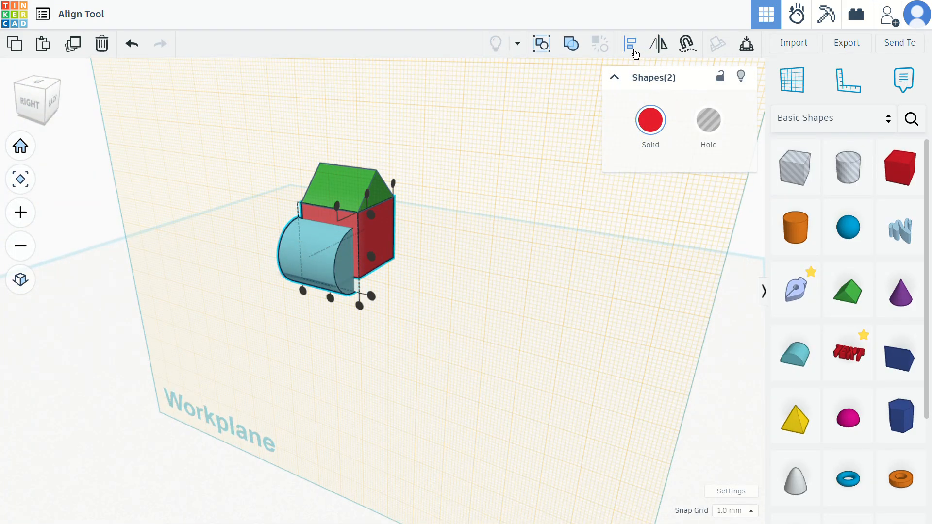
pyautogui.click(329, 298)
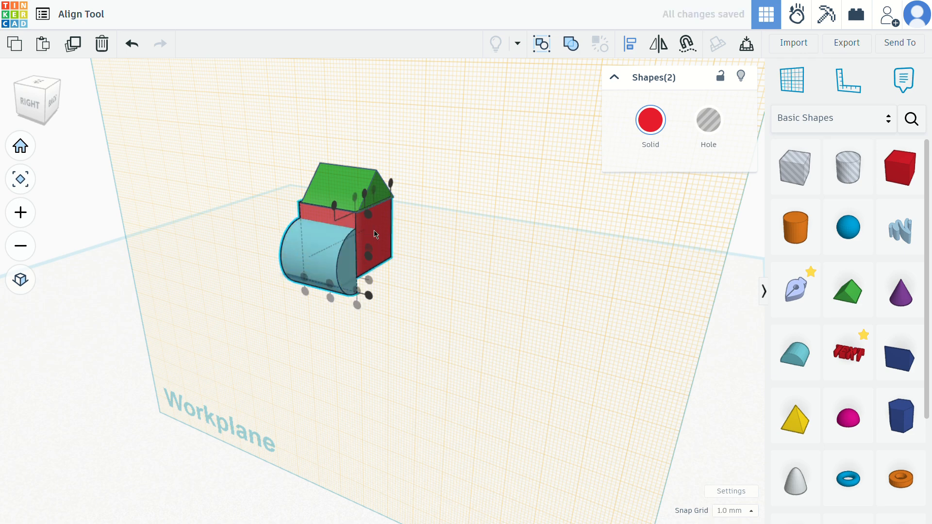
pyautogui.moveTo(328, 296); pyautogui.dragTo(488, 232, button='right')
pyautogui.moveTo(347, 243); pyautogui.dragTo(365, 245, button='right')
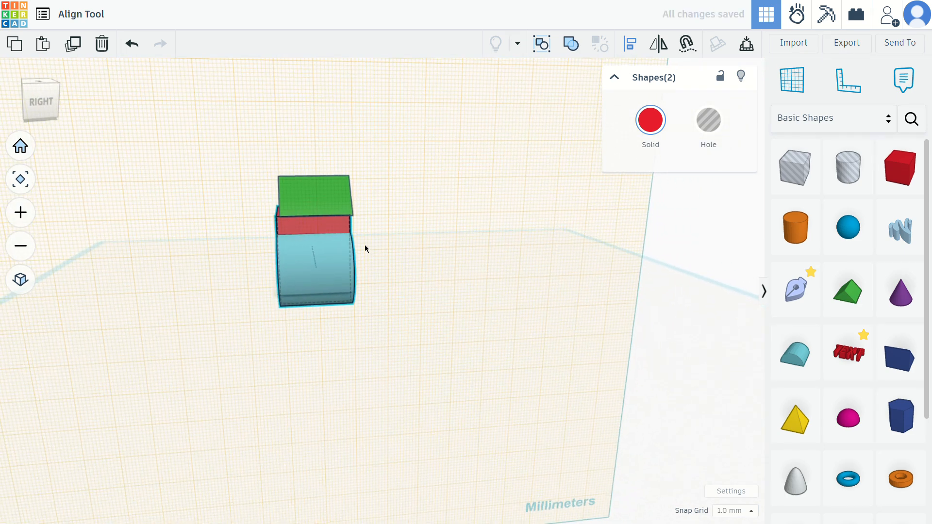
pyautogui.scroll(3, 238, 212)
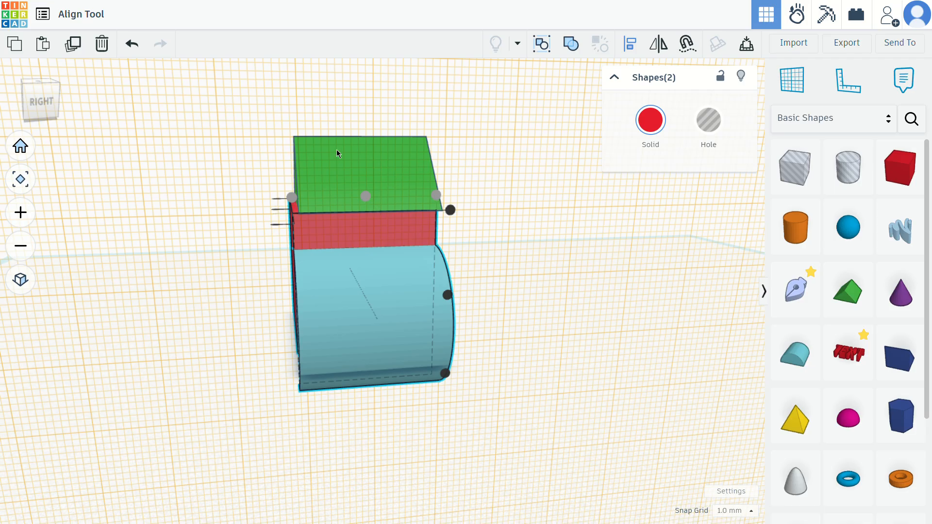
pyautogui.click(365, 197)
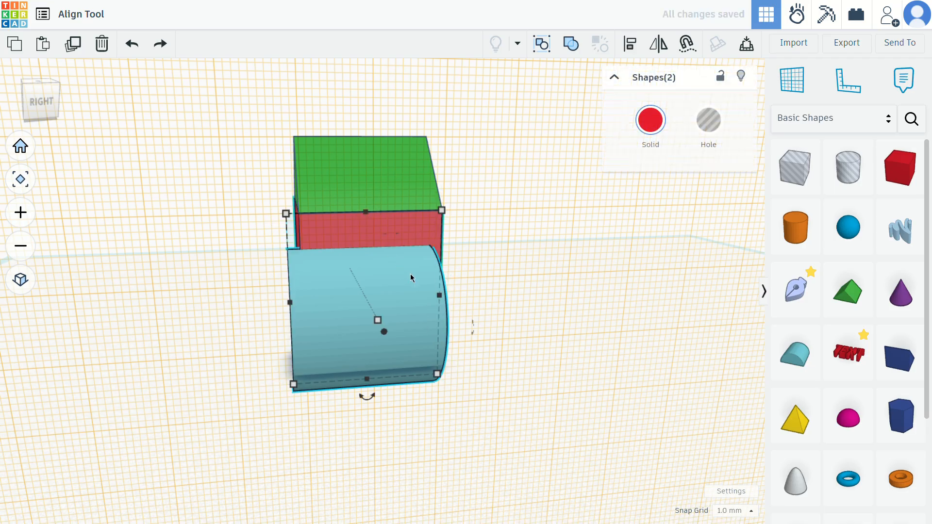
pyautogui.moveTo(533, 287)
pyautogui.mouseDown(button='right')
pyautogui.moveTo(407, 281)
pyautogui.moveTo(541, 302)
pyautogui.mouseUp(button='right')
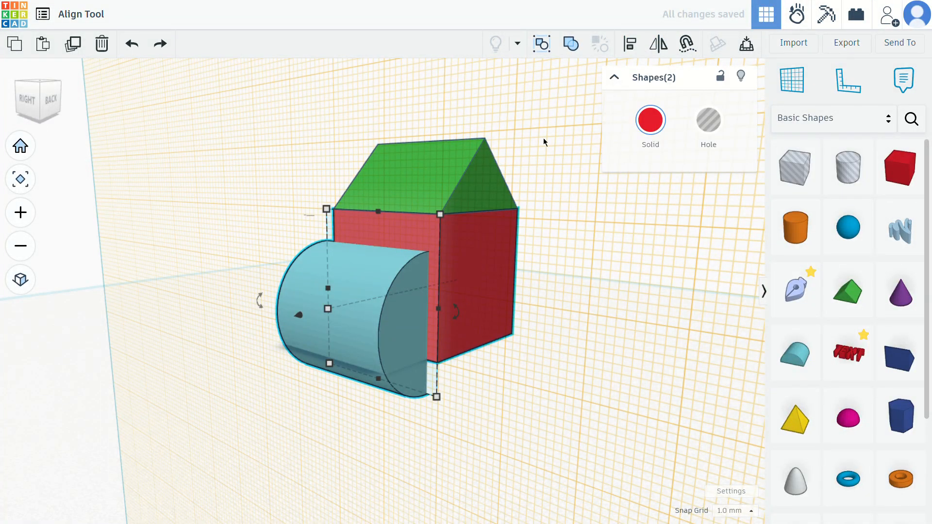
# Step: Align the round roof with the red box's back edge and its top
pyautogui.click(635, 47)
pyautogui.moveTo(496, 415)
pyautogui.mouseDown(button='right')
pyautogui.moveTo(458, 406)
pyautogui.moveTo(482, 409)
pyautogui.mouseUp(button='right')
pyautogui.click(442, 406)
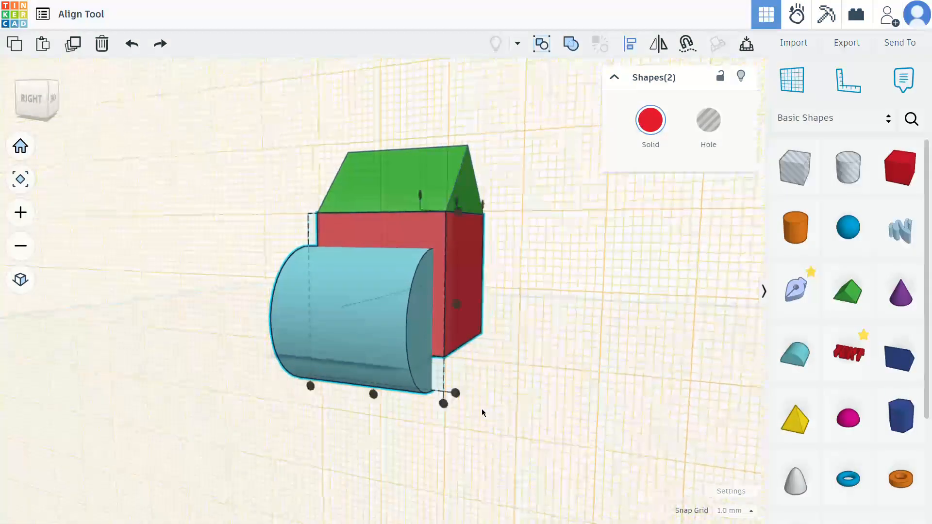
pyautogui.click(444, 403)
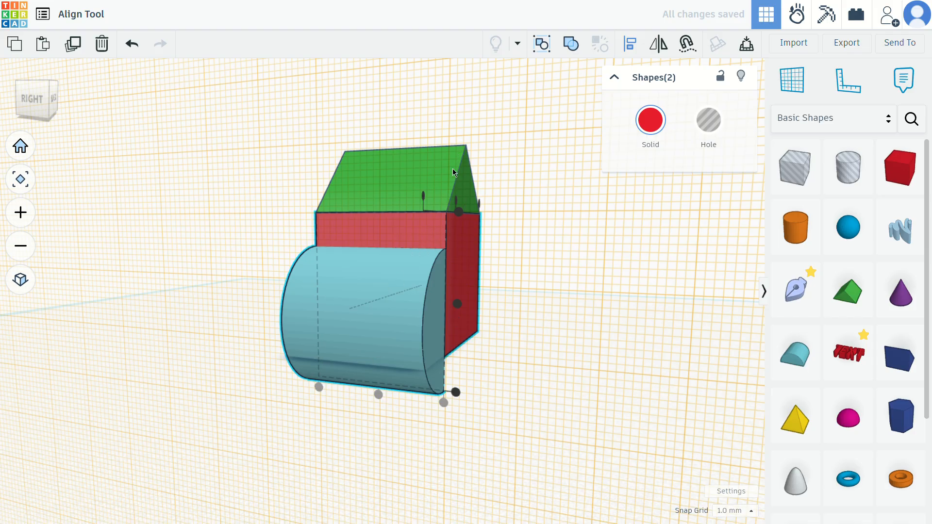
pyautogui.click(459, 214)
pyautogui.moveTo(459, 214); pyautogui.dragTo(380, 267, button='right')
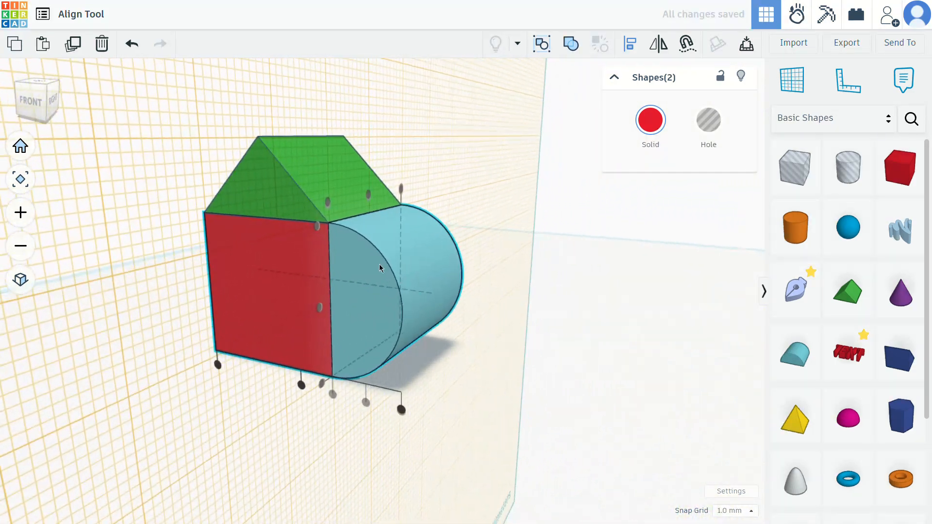
pyautogui.moveTo(287, 256); pyautogui.dragTo(393, 270, button='right')
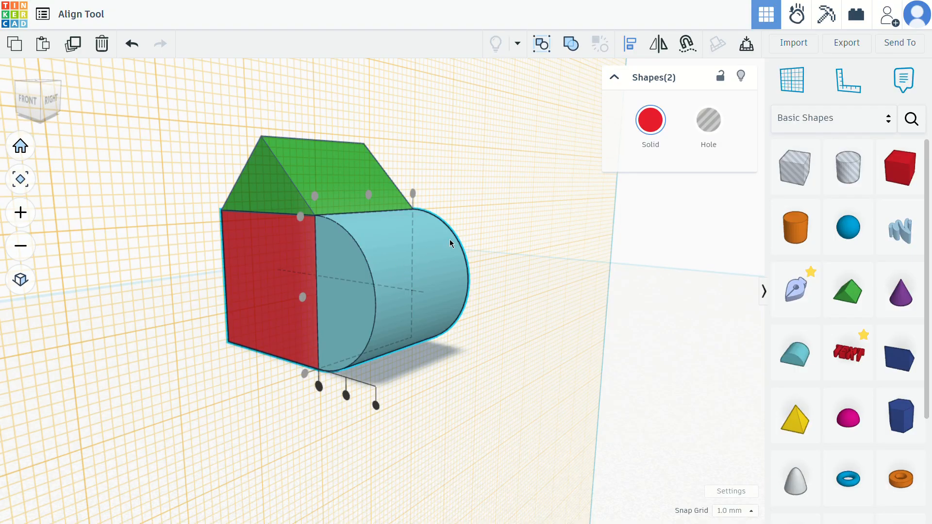
pyautogui.click(573, 215)
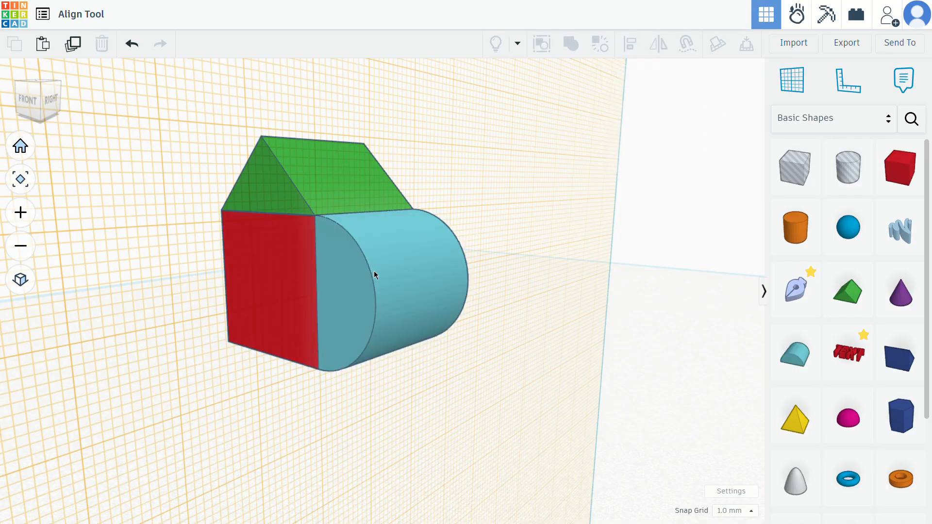
# Step: Move the round roof away from the house along and off the wall, and drop it back onto the temporary workplane
pyautogui.moveTo(386, 252); pyautogui.dragTo(503, 176)
pyautogui.moveTo(579, 314); pyautogui.dragTo(529, 314, button='right')
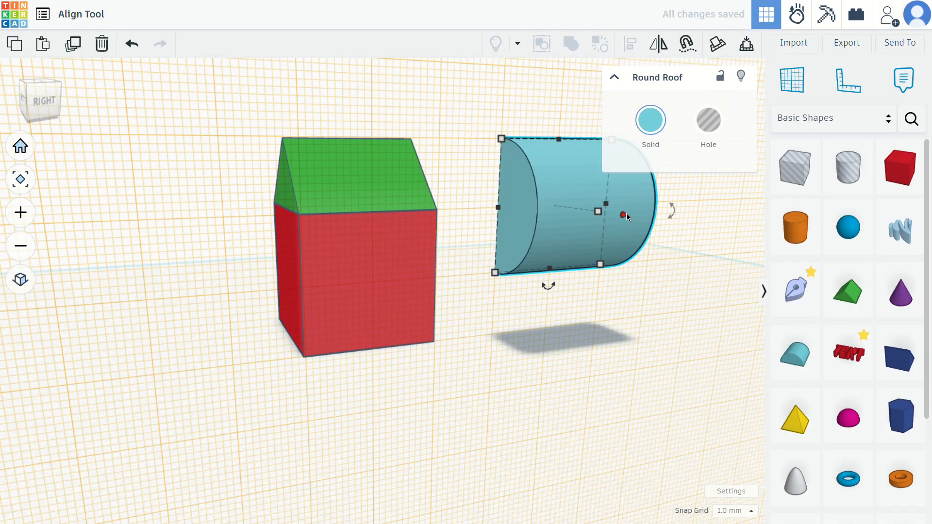
pyautogui.moveTo(626, 213); pyautogui.dragTo(736, 246)
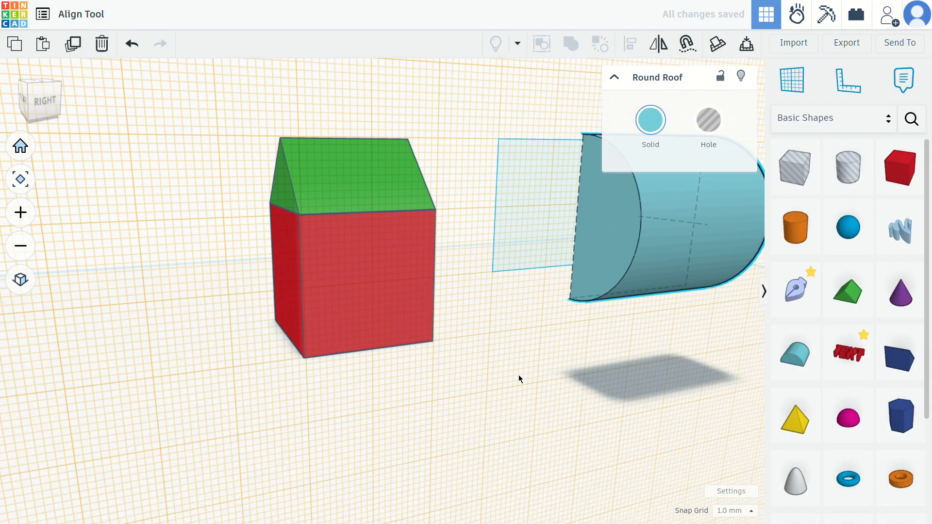
pyautogui.moveTo(519, 374); pyautogui.dragTo(599, 369, button='right')
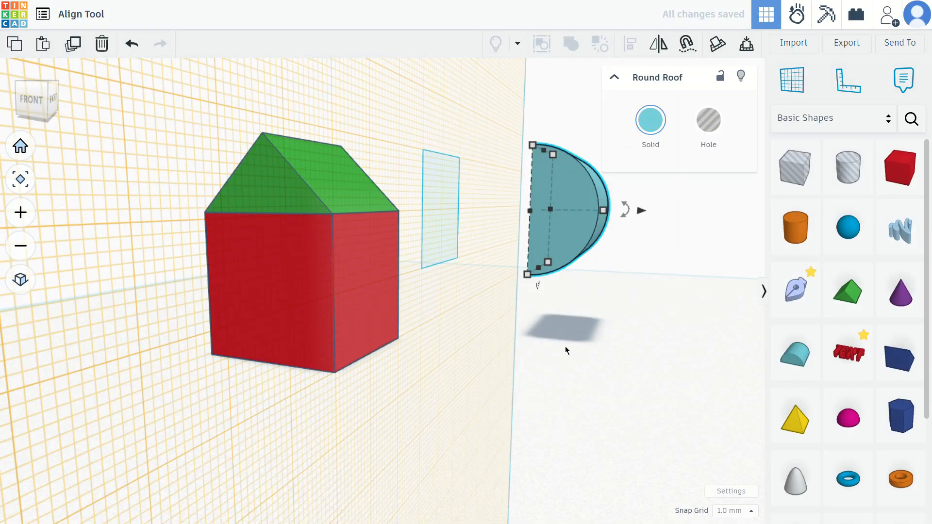
pyautogui.press('d')
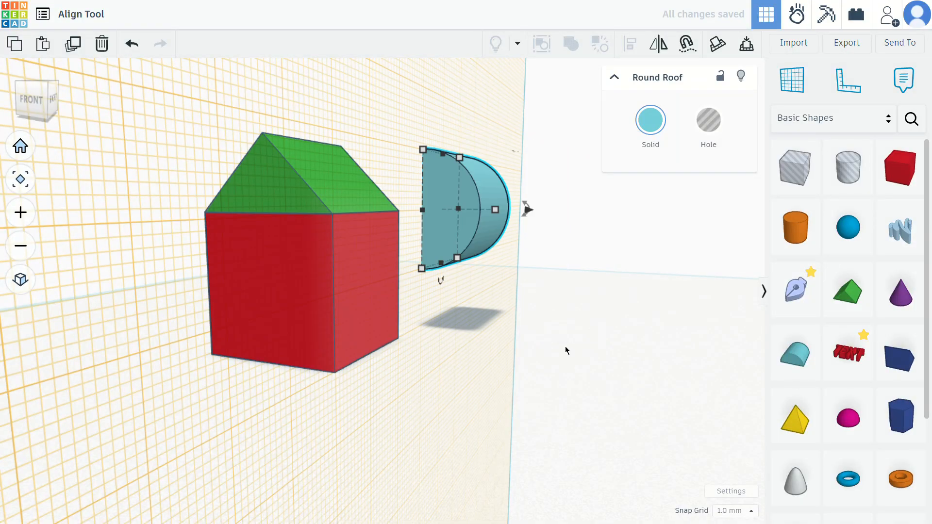
# Step: Select only the round roof and the red box, and align them flush at the front edge and the bottom
pyautogui.moveTo(565, 350); pyautogui.dragTo(650, 256, button='right')
pyautogui.moveTo(660, 239); pyautogui.dragTo(384, 314)
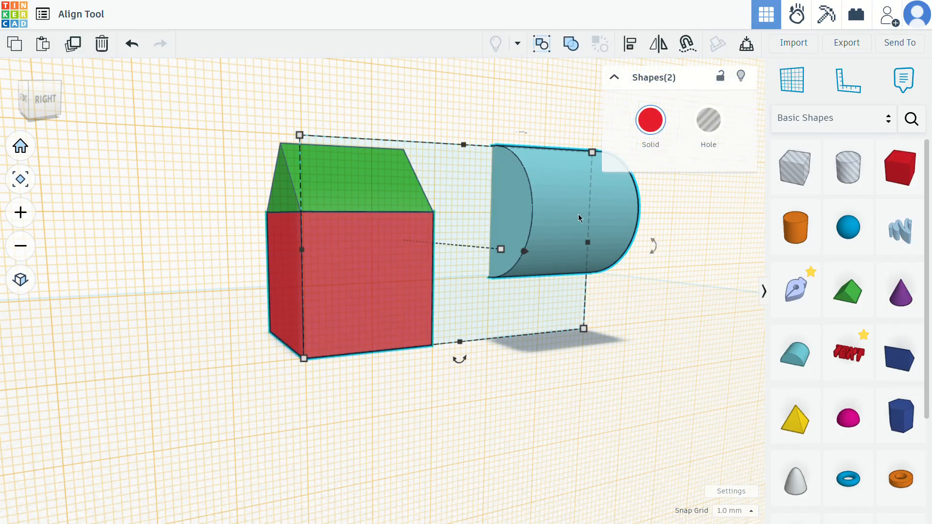
pyautogui.moveTo(245, 152); pyautogui.dragTo(429, 249)
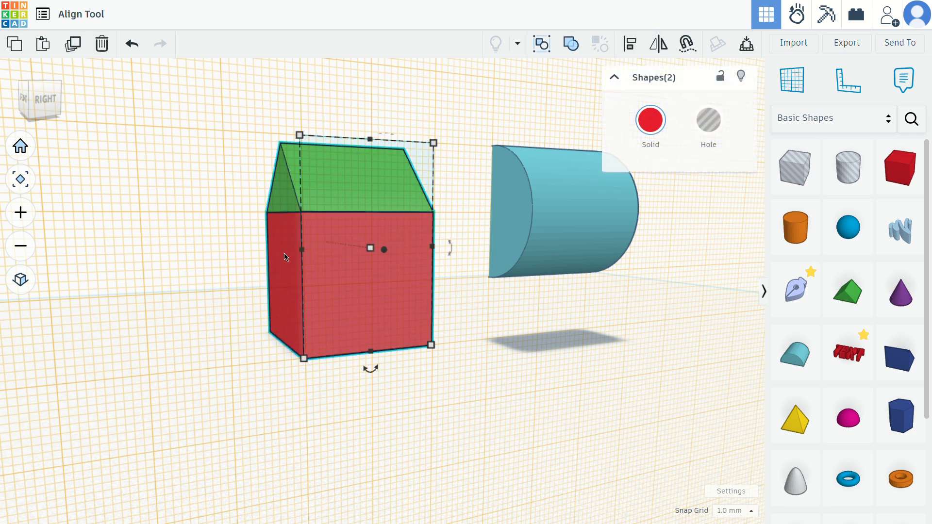
pyautogui.click(557, 297)
pyautogui.click(524, 238)
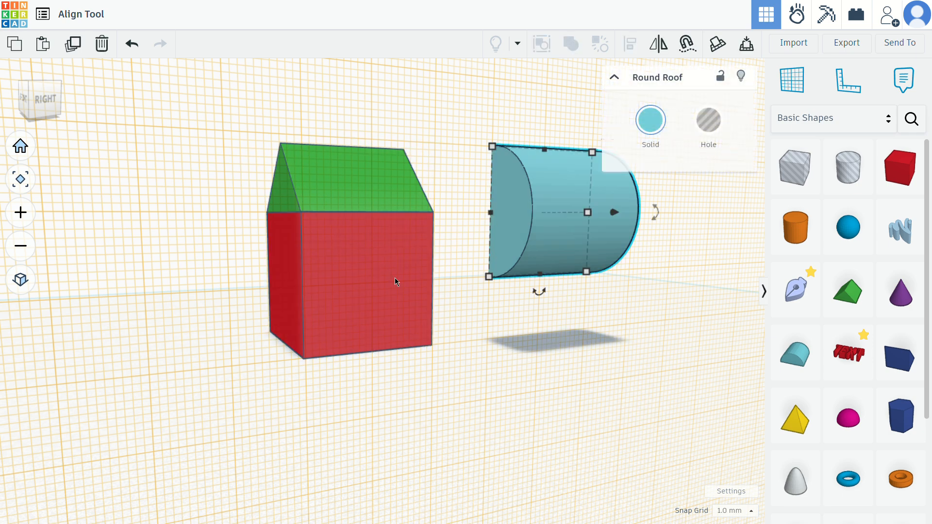
pyautogui.keyDown('shift'); pyautogui.click(357, 341); pyautogui.keyUp('shift')
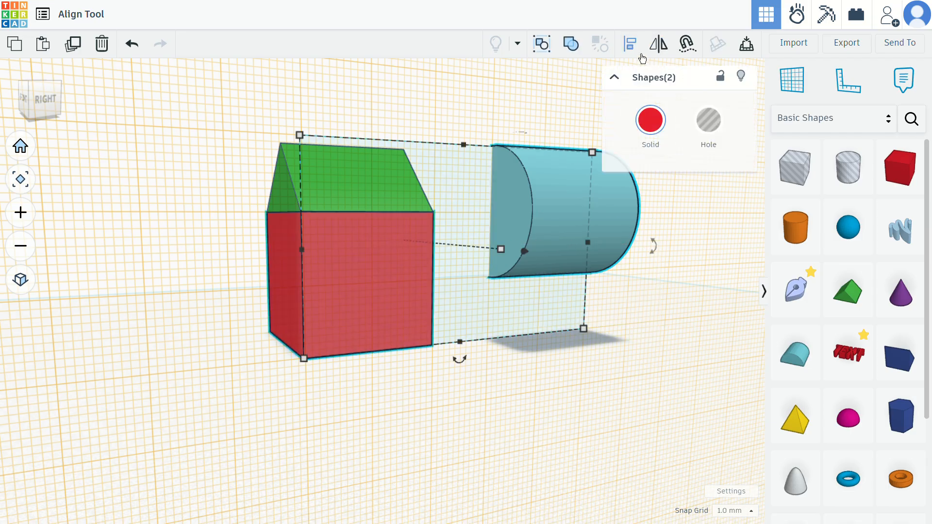
pyautogui.click(636, 58)
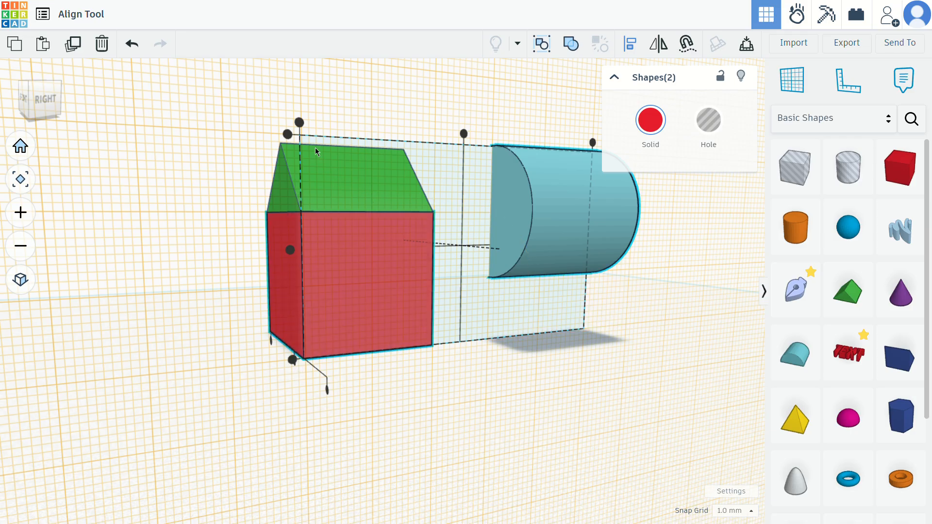
pyautogui.click(299, 122)
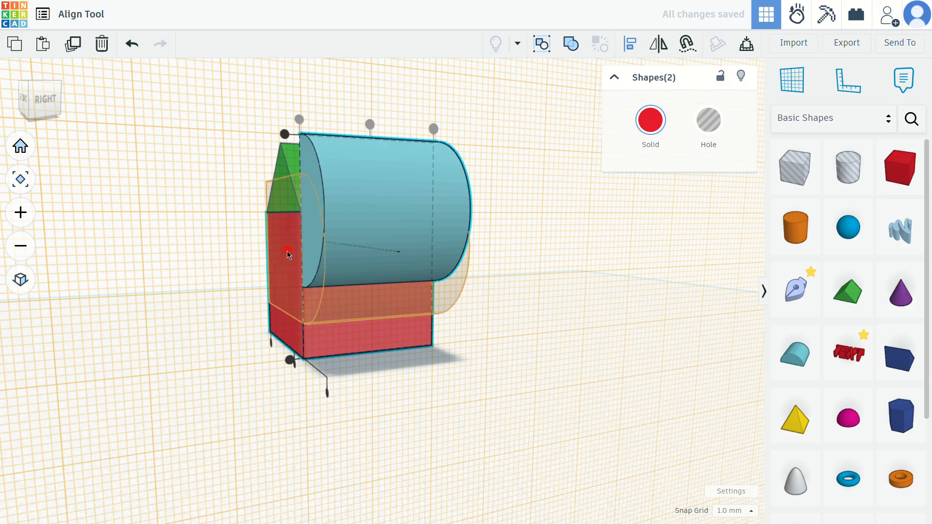
pyautogui.click(291, 361)
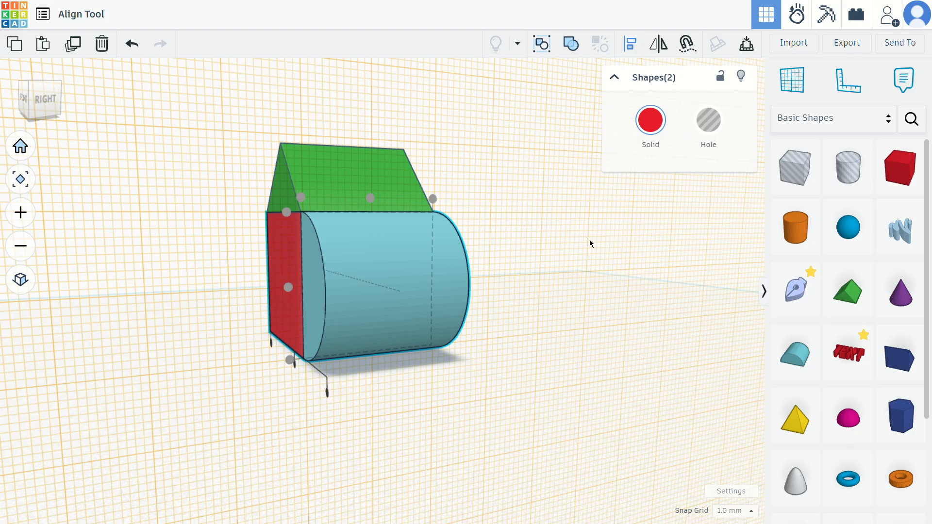
pyautogui.click(547, 237)
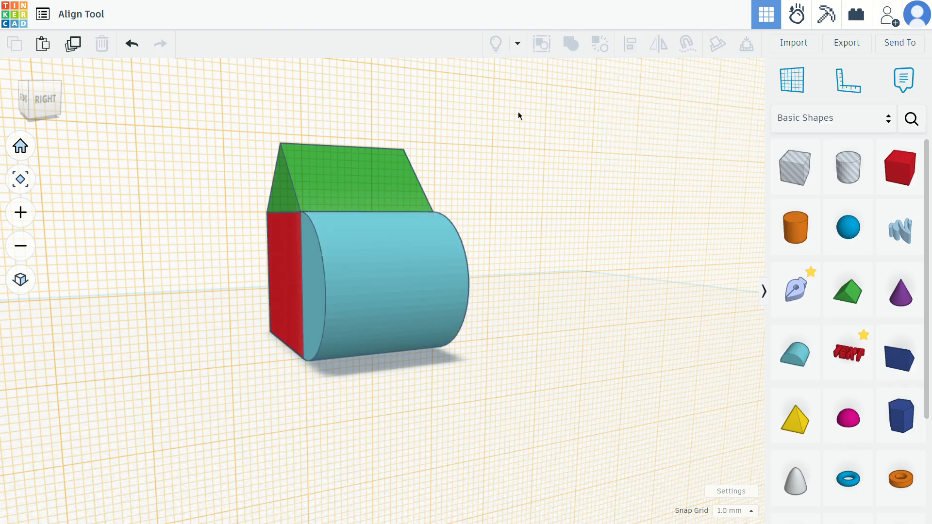
# Step: Return the workplane from the house's side wall to the base, and inspect the finished house
pyautogui.moveTo(617, 311); pyautogui.dragTo(699, 272, button='right')
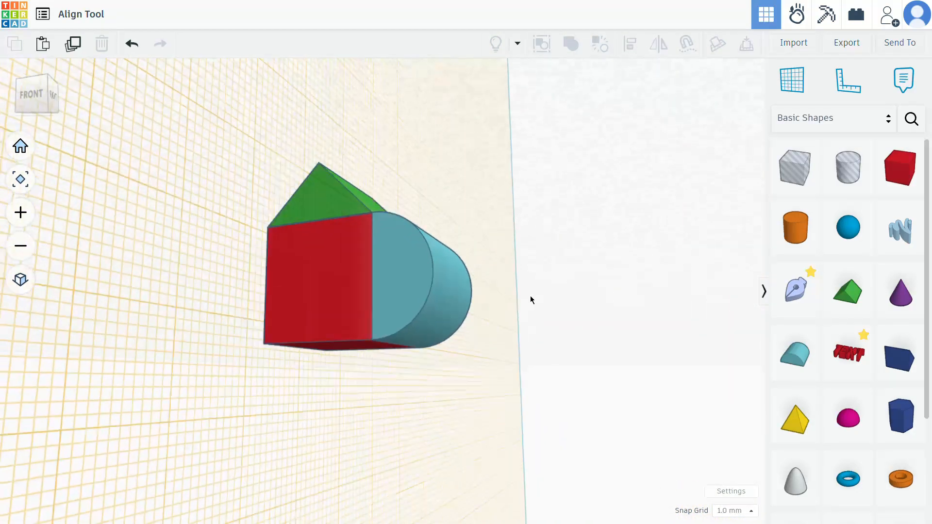
pyautogui.scroll(-4, 531, 296)
pyautogui.moveTo(531, 296); pyautogui.dragTo(512, 340, button='right')
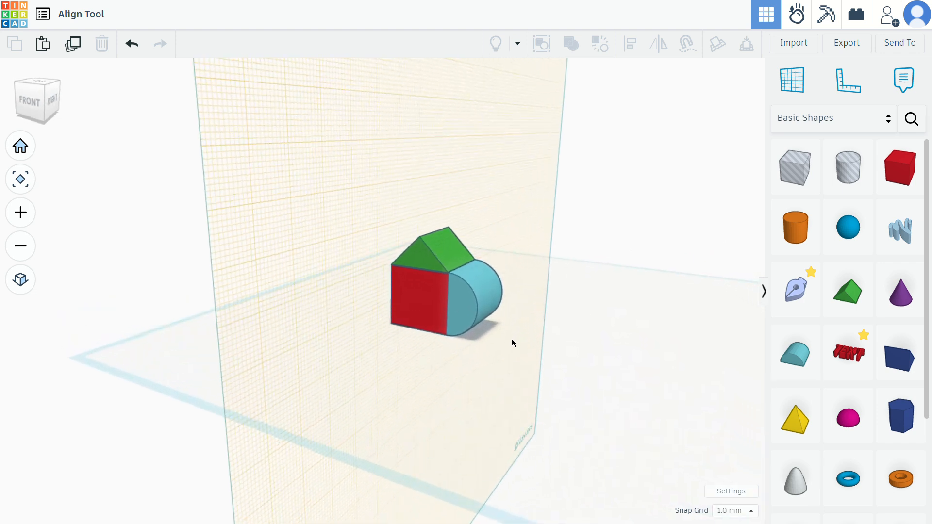
pyautogui.click(788, 101)
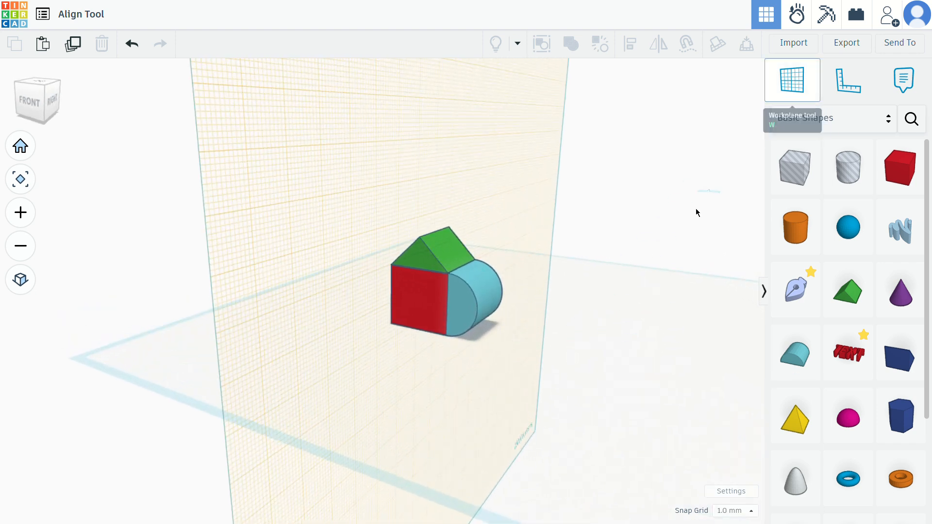
pyautogui.click(622, 332)
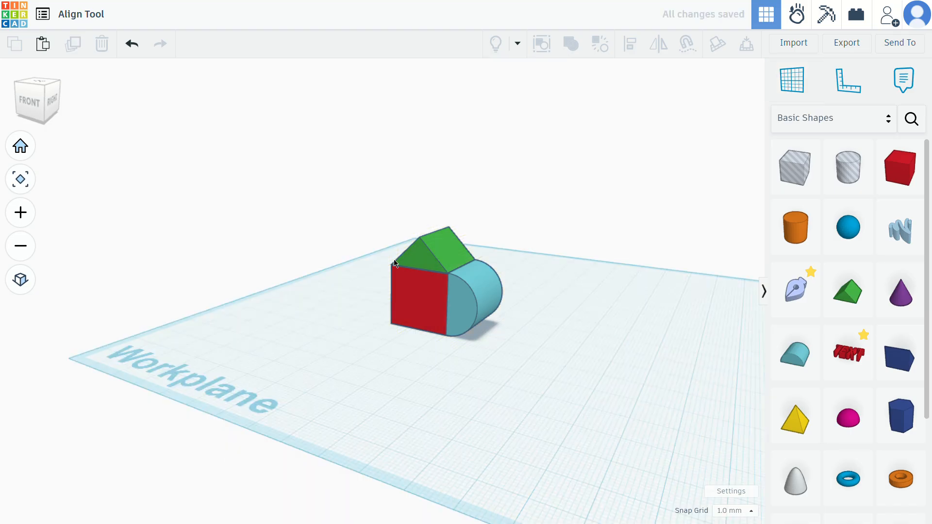
pyautogui.moveTo(341, 324); pyautogui.dragTo(464, 278, button='right')
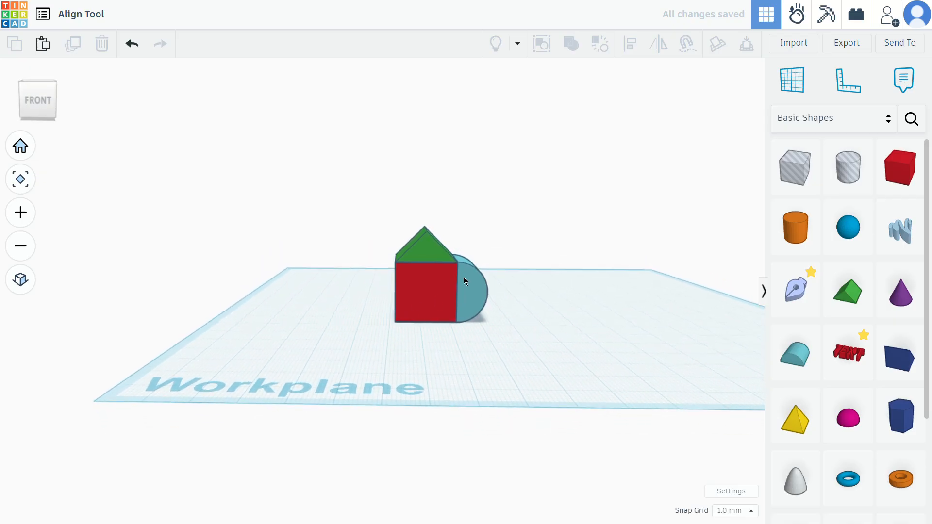
pyautogui.scroll(3, 421, 260)
pyautogui.moveTo(465, 246); pyautogui.dragTo(482, 313, button='right')
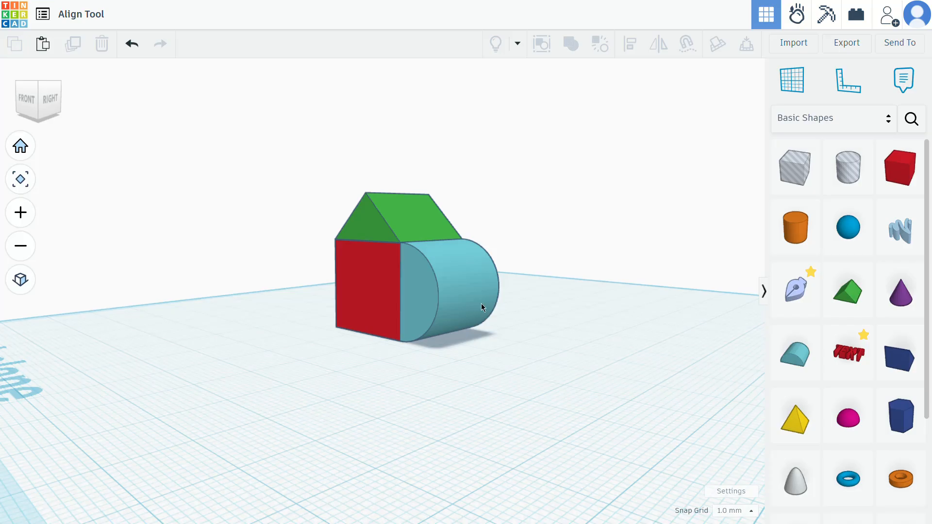